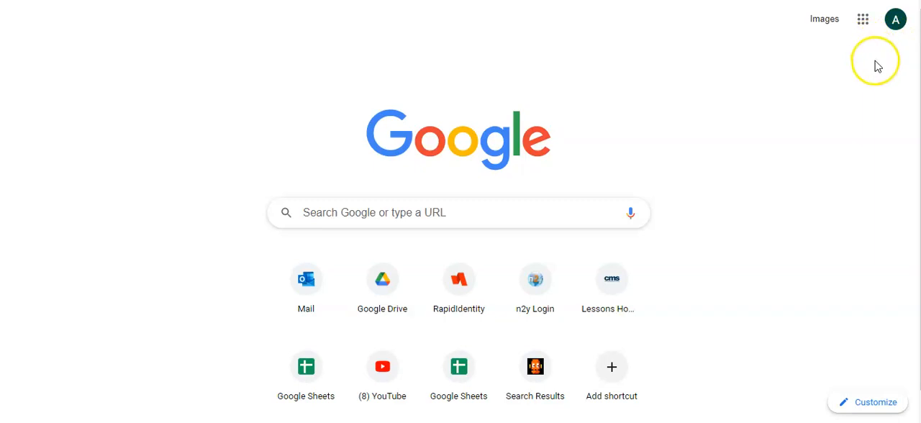
Step: Open Google Forms from the Google apps and create a new form from the Assessment template
click(863, 20)
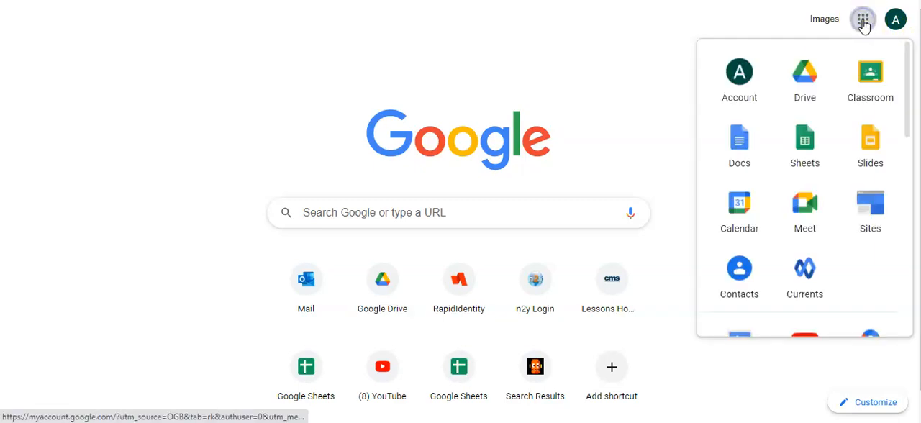
click(261, 422)
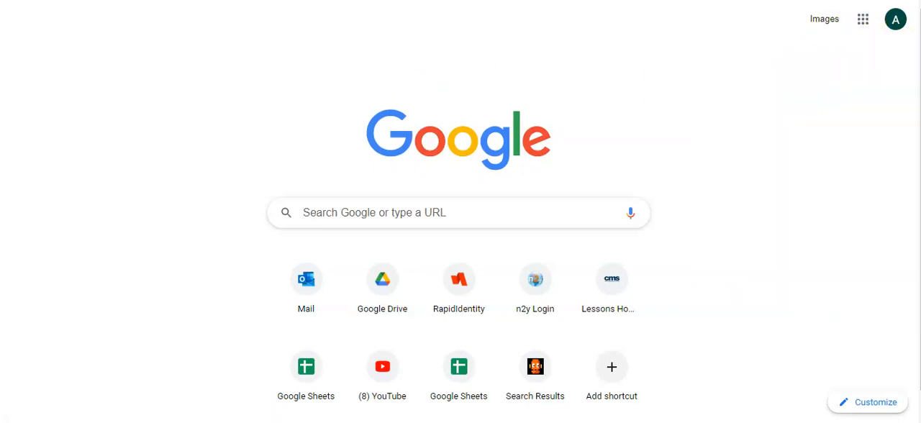
click(863, 28)
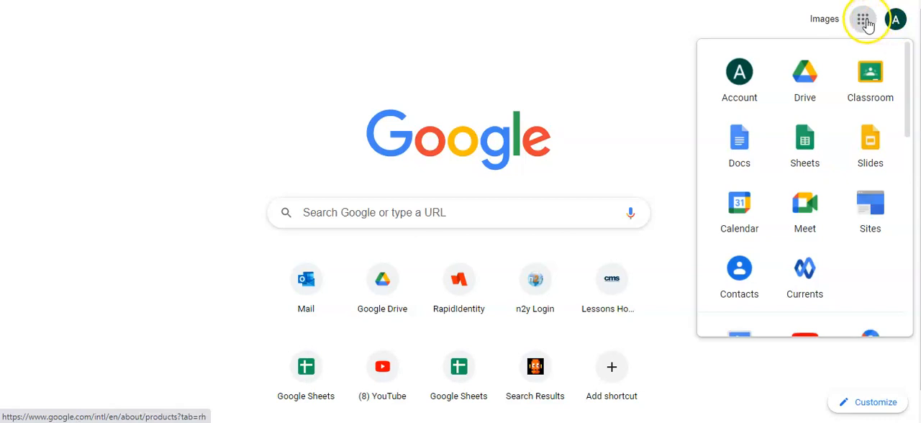
scroll(746, 154, down, 3)
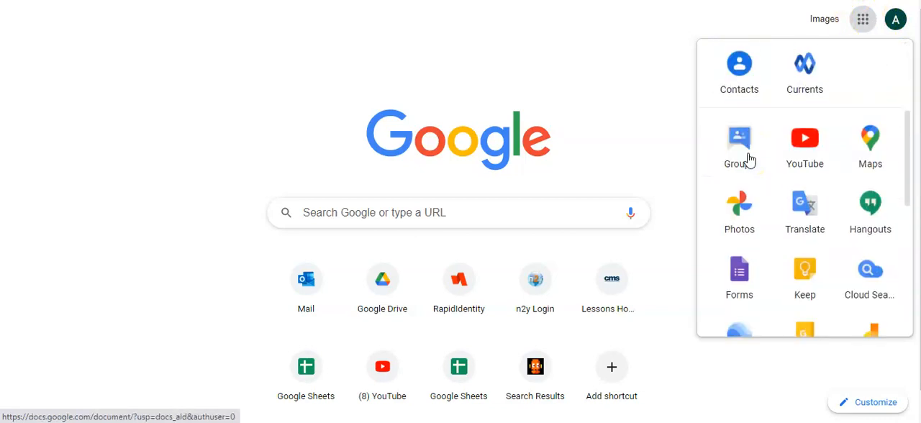
click(737, 277)
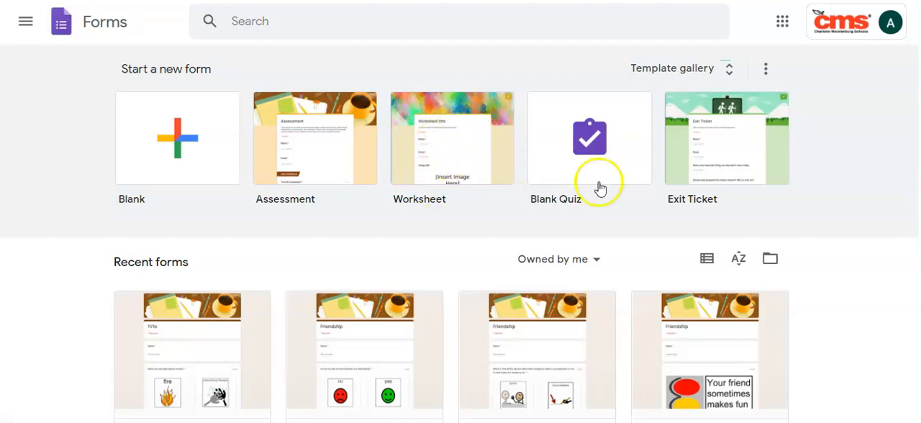
click(317, 178)
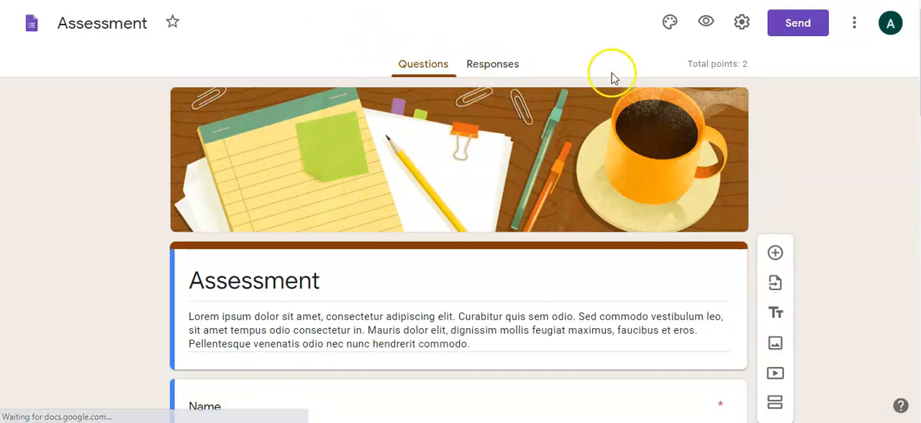
Step: Turn off the restriction to Charlotte Mecklenburg Schools users and the limit to 1 response, and save the form settings
click(744, 22)
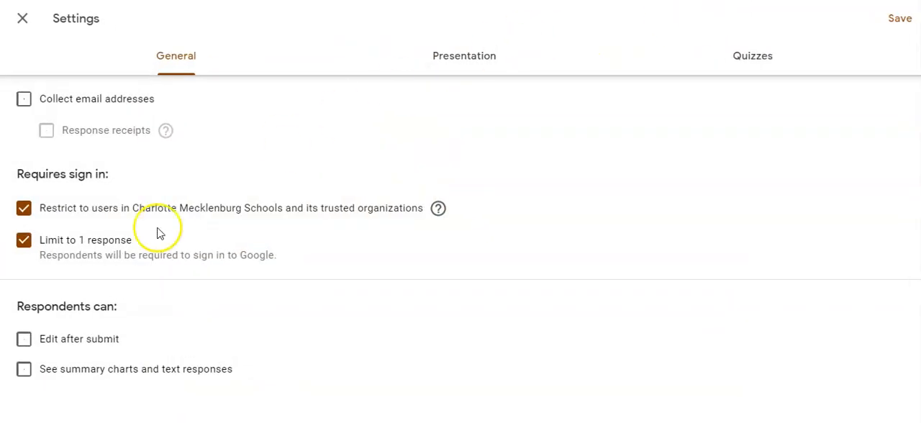
click(25, 209)
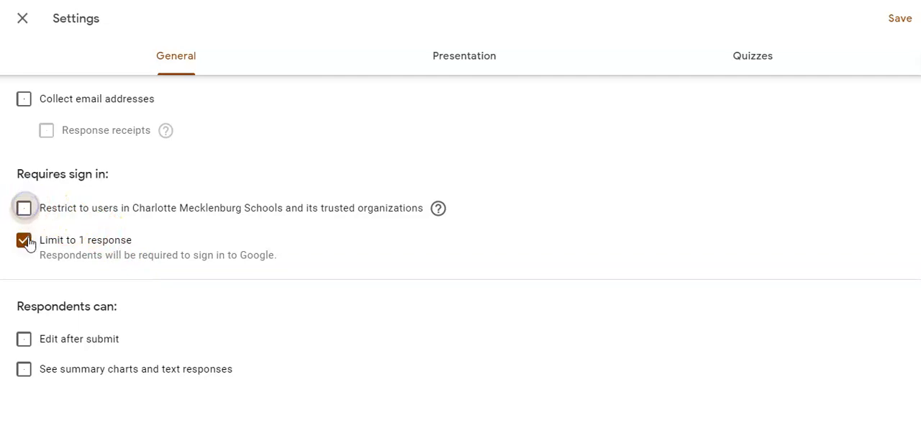
click(23, 243)
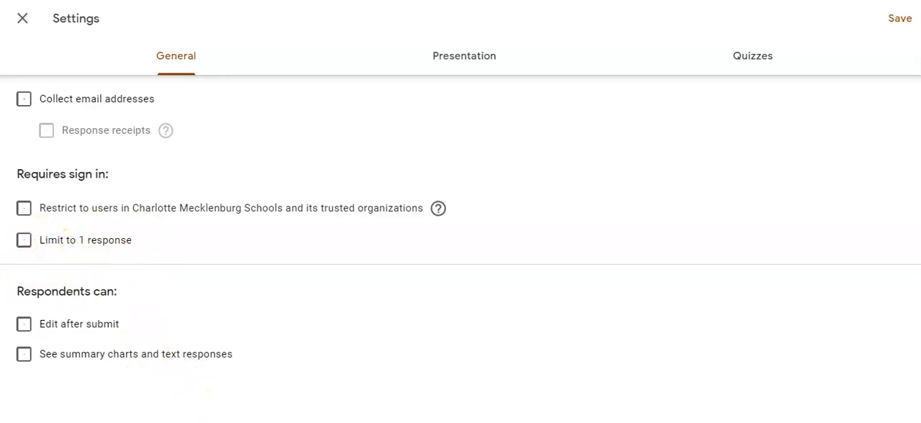
click(900, 19)
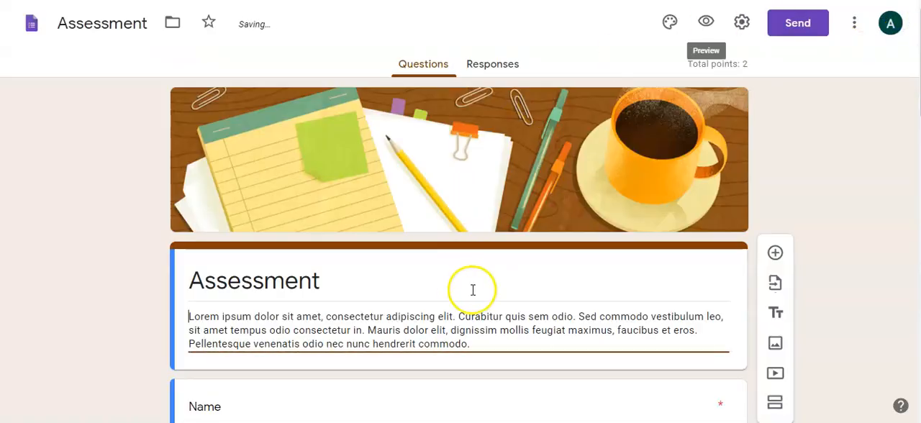
Step: Rename the form file from the template name to Science
scroll(421, 198, down, 1)
scroll(302, 248, down, 1)
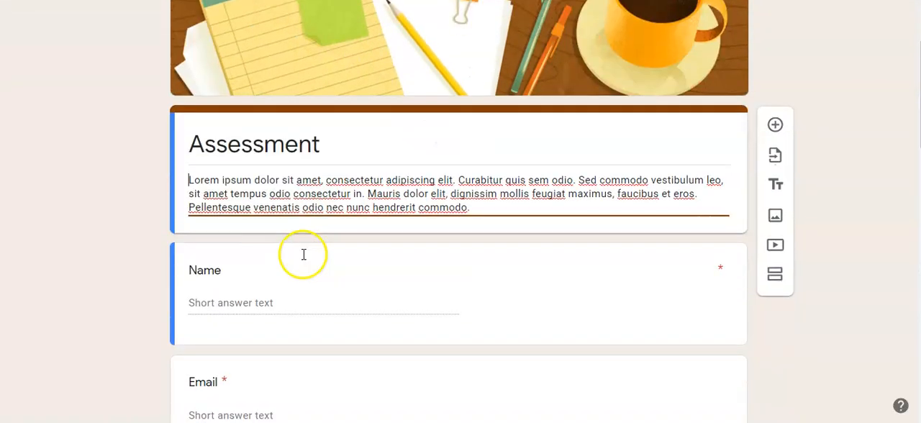
double_click(296, 148)
scroll(181, 158, up, 2)
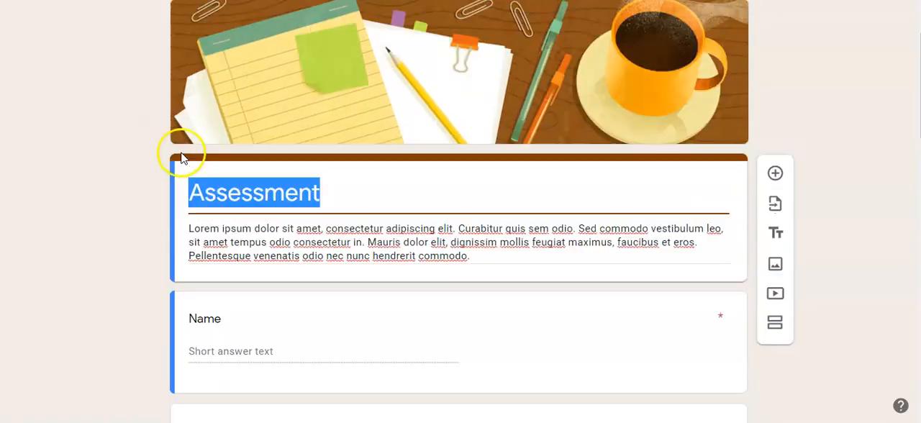
click(122, 23)
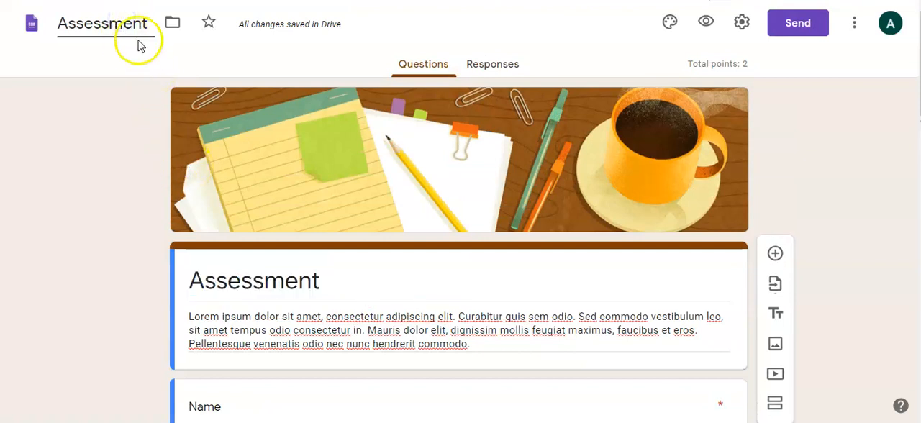
drag(149, 25, 86, 32)
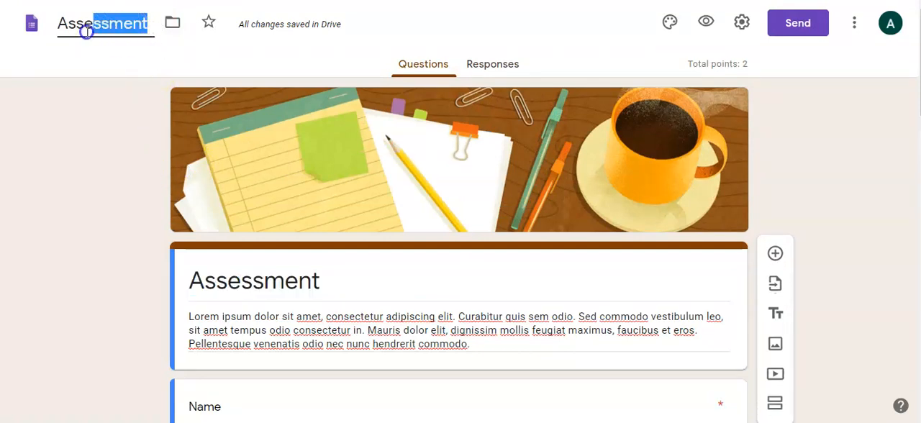
text(Science)
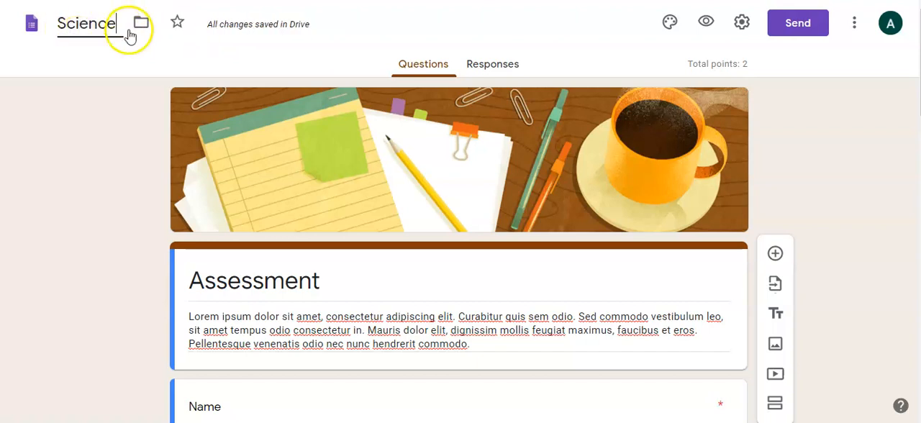
Step: View the Drive locations where the Science form can be stored, without moving it
click(146, 26)
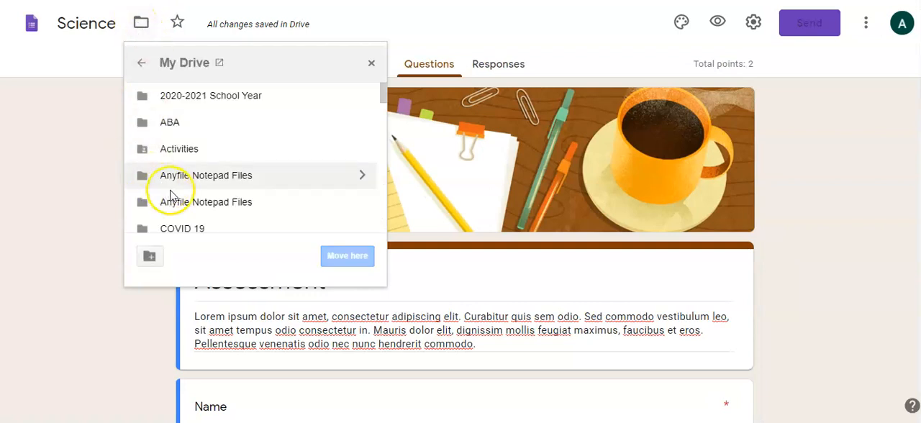
click(142, 65)
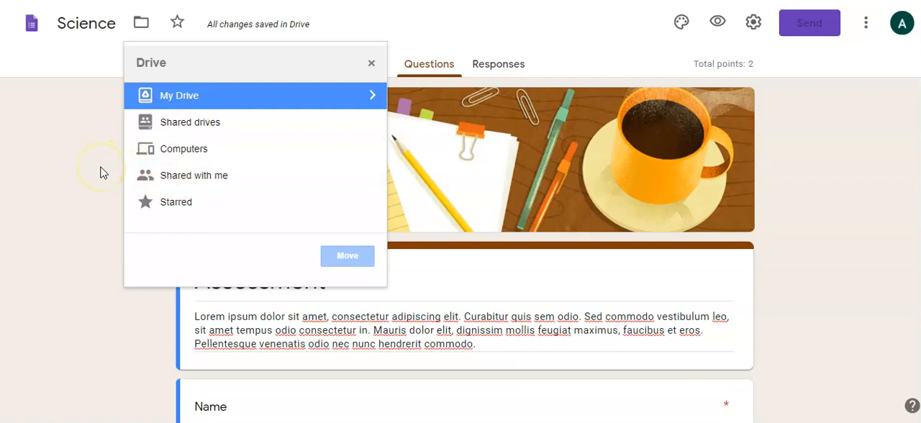
click(73, 130)
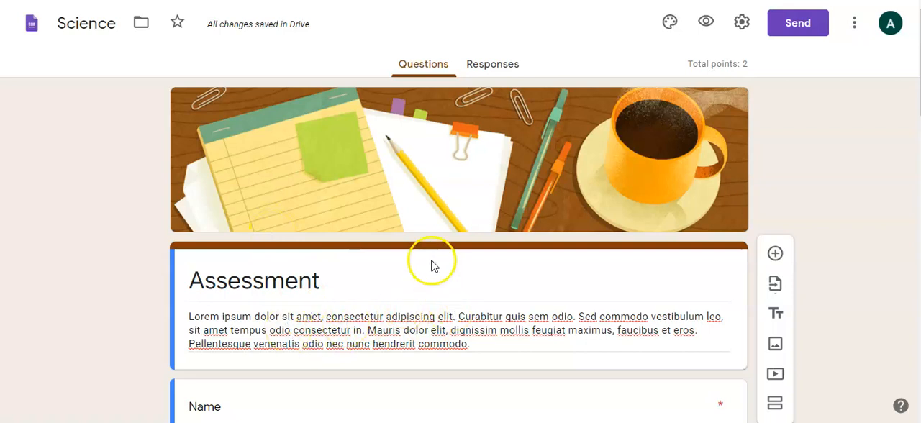
Step: Change the form's heading to Science and delete the placeholder description text beneath it
scroll(294, 309, down, 1)
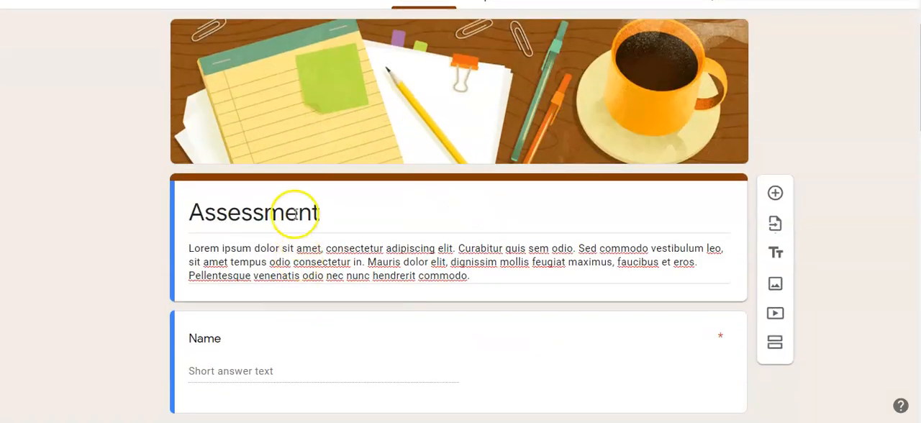
double_click(295, 213)
text(Science)
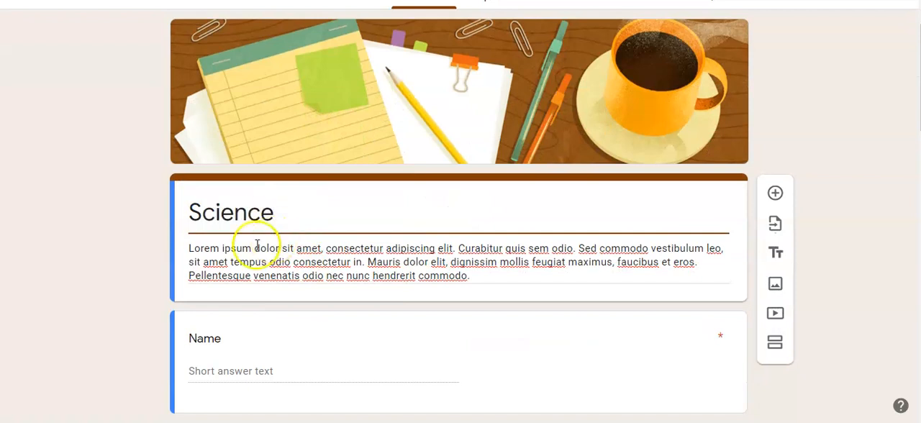
scroll(138, 252, down, 2)
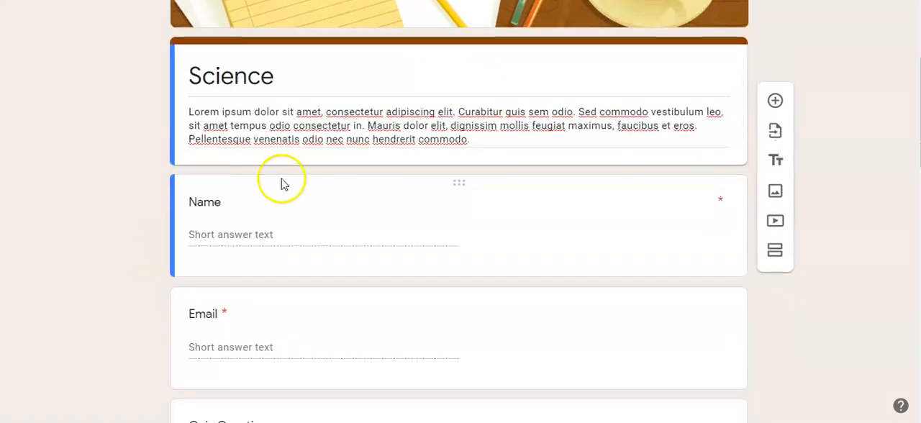
triple_click(298, 129)
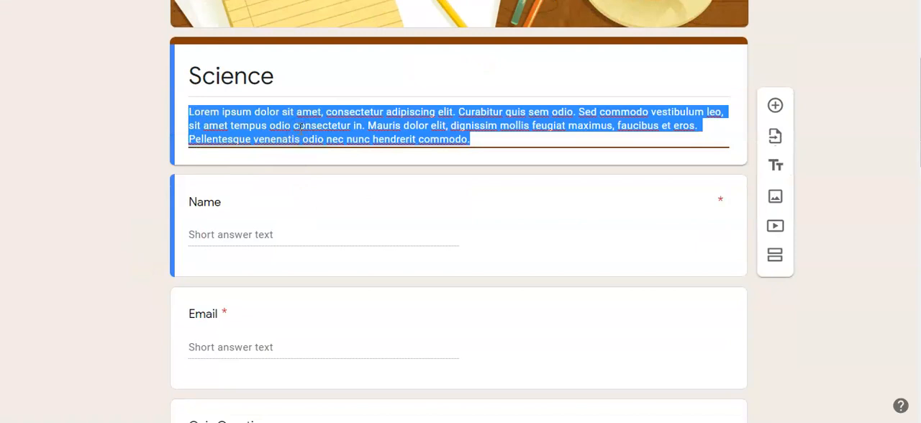
key(BackSpace)
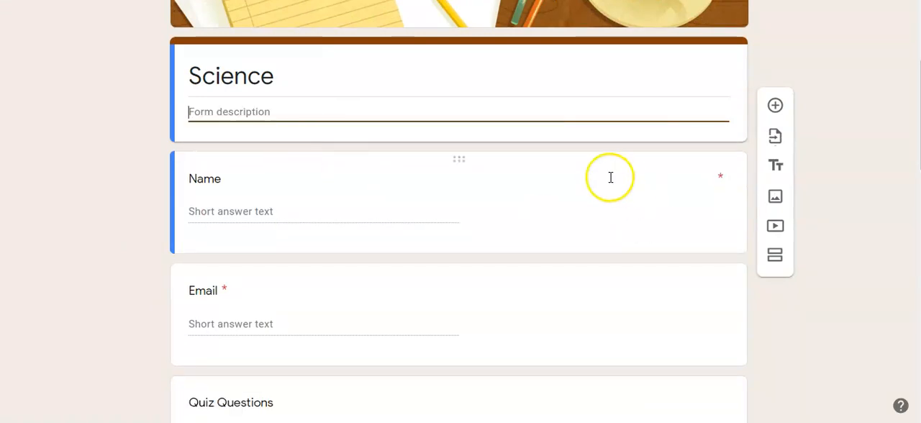
Step: Delete the Email question and the Quiz Questions title block from the form
scroll(610, 182, down, 1)
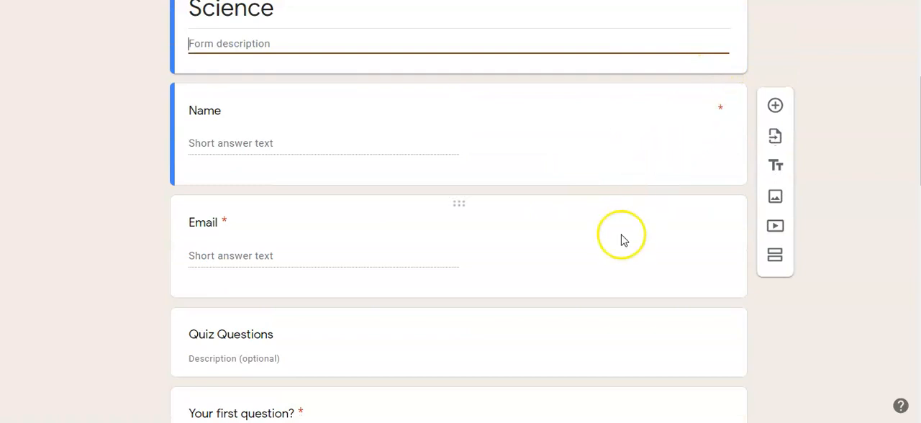
scroll(605, 216, down, 1)
click(592, 171)
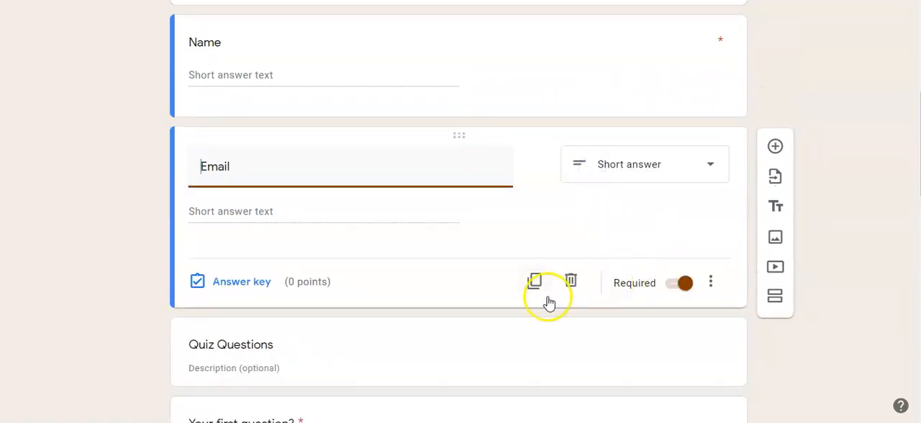
click(569, 283)
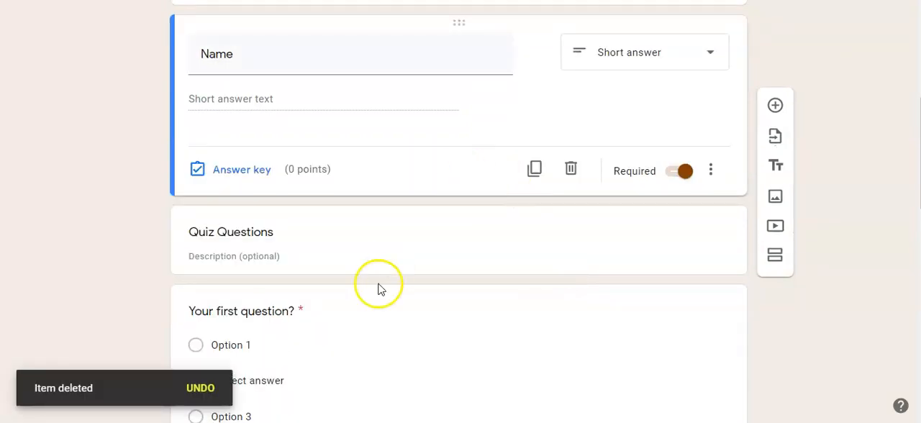
scroll(403, 266, down, 1)
click(557, 177)
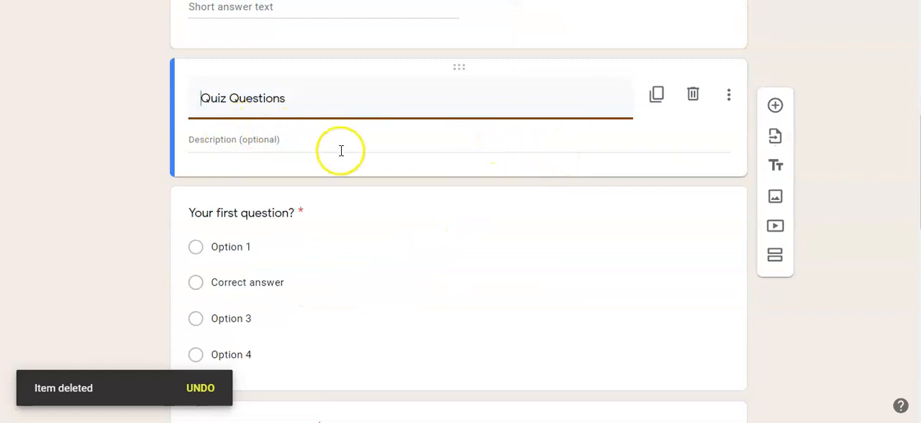
click(690, 103)
scroll(576, 182, up, 2)
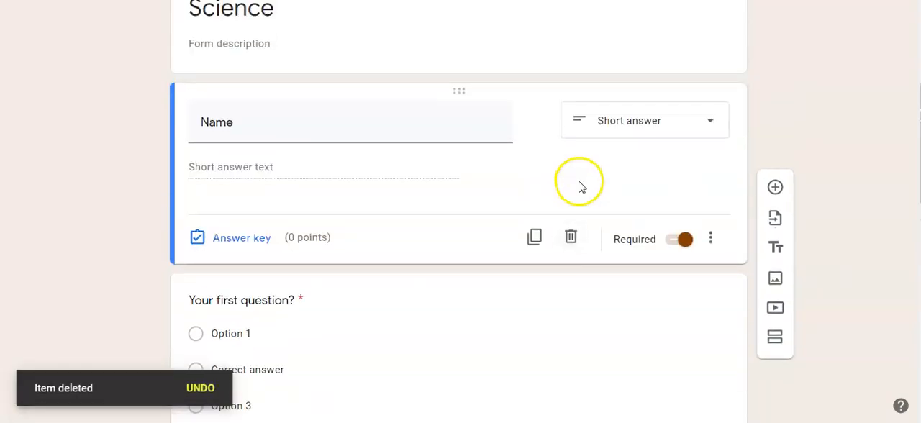
Step: Delete the template's second and third sample questions, keeping the first multiple-choice question
scroll(580, 188, down, 4)
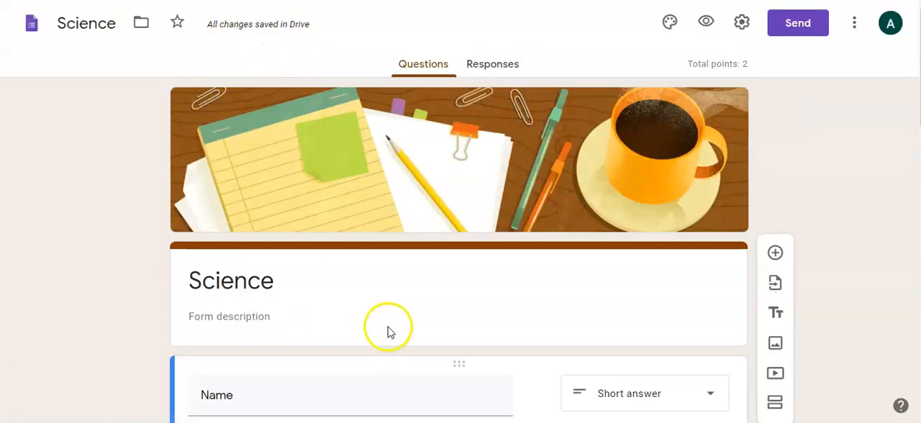
scroll(387, 328, down, 6)
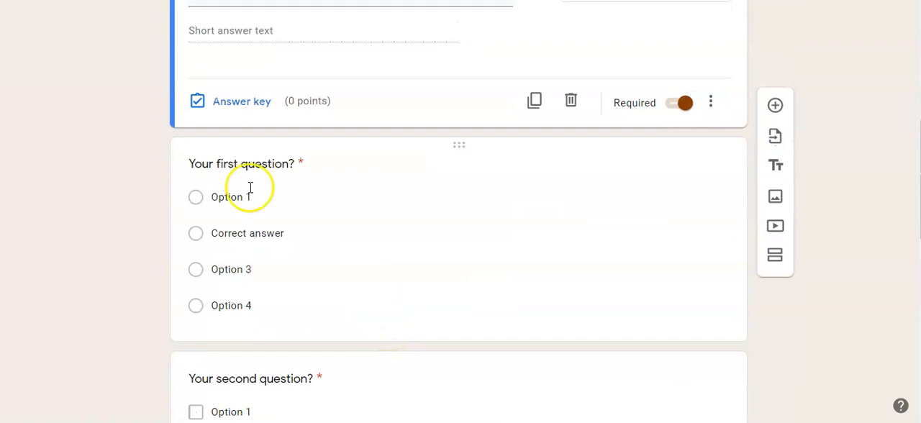
scroll(331, 262, down, 3)
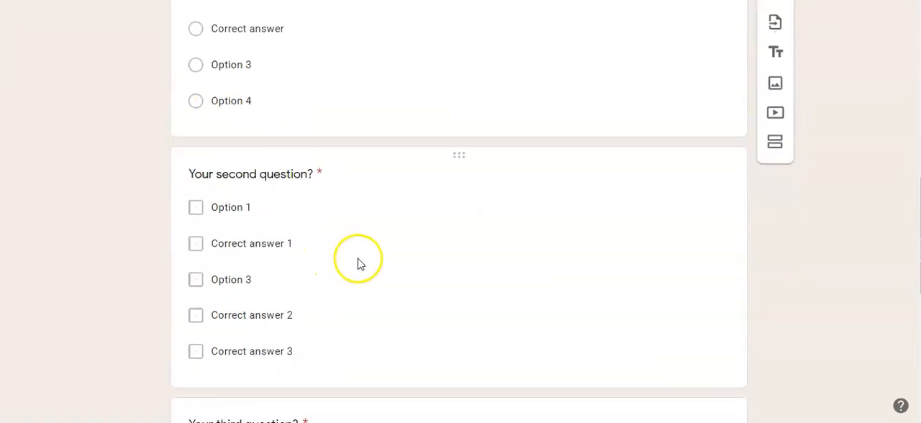
scroll(554, 210, down, 1)
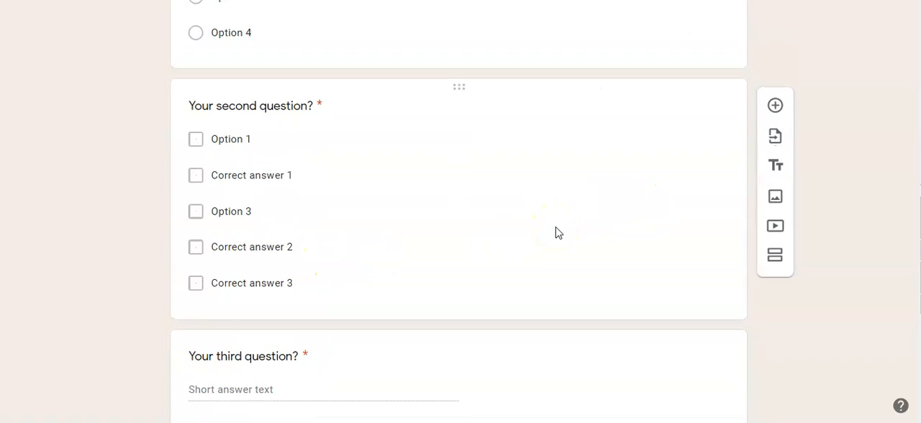
click(555, 228)
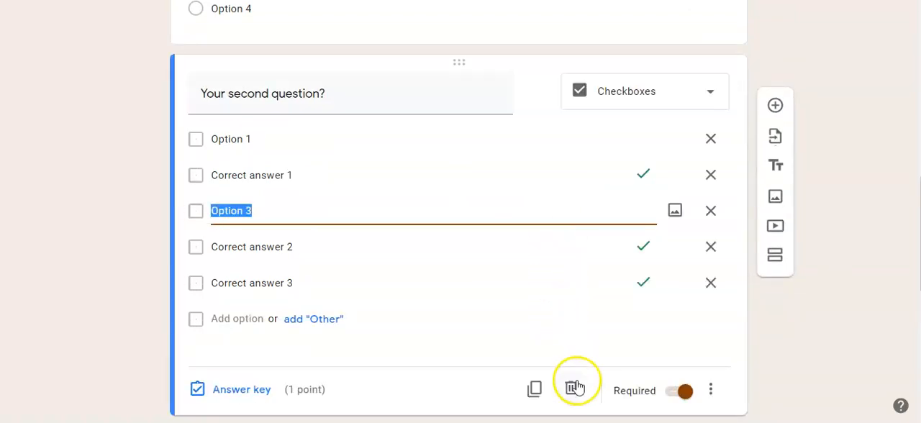
click(573, 388)
click(561, 233)
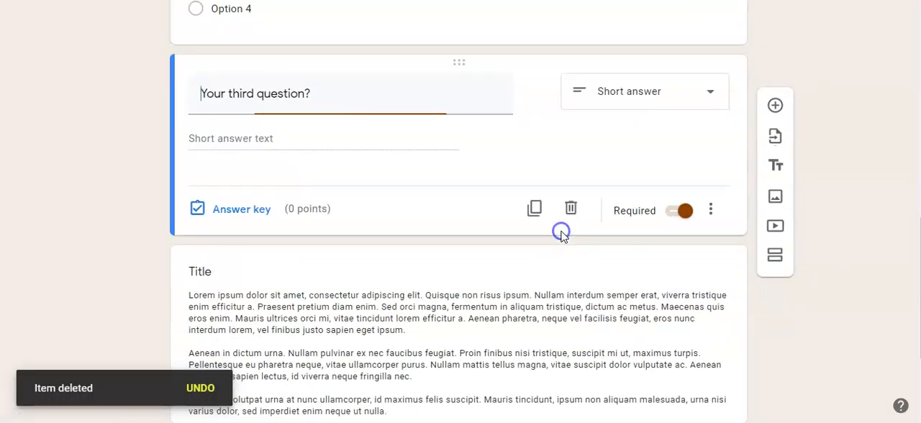
click(574, 214)
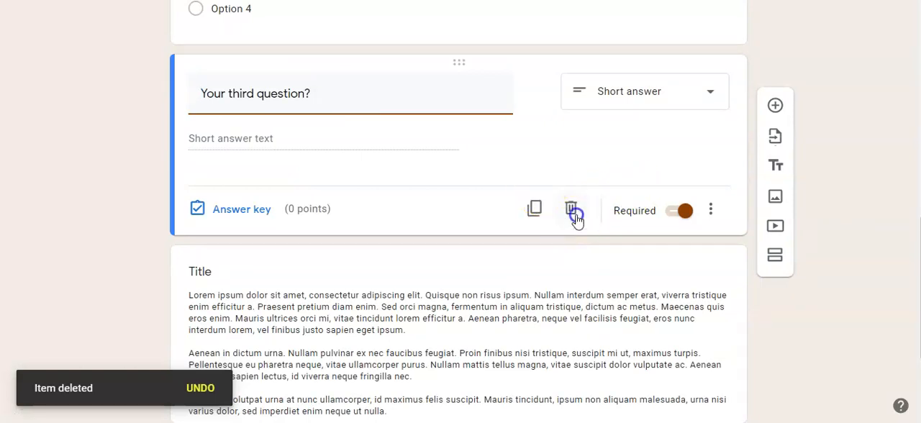
Step: Delete the placeholder Title text block and the fourth paragraph question below the first question
scroll(569, 244, down, 2)
click(566, 237)
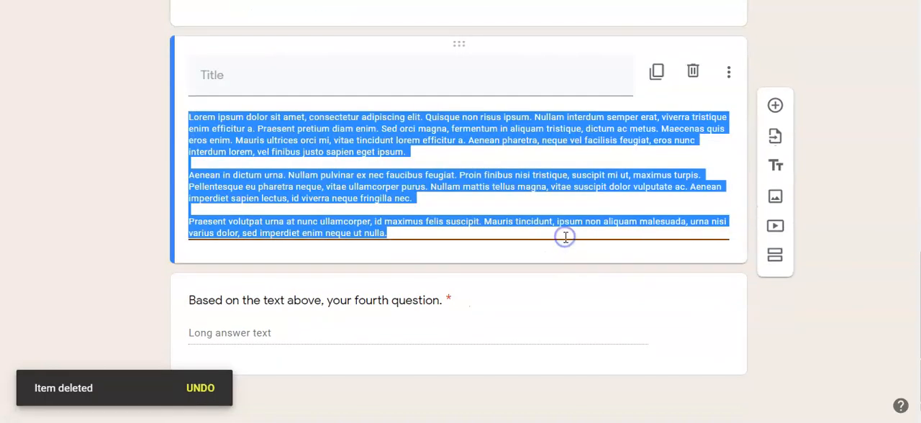
click(693, 71)
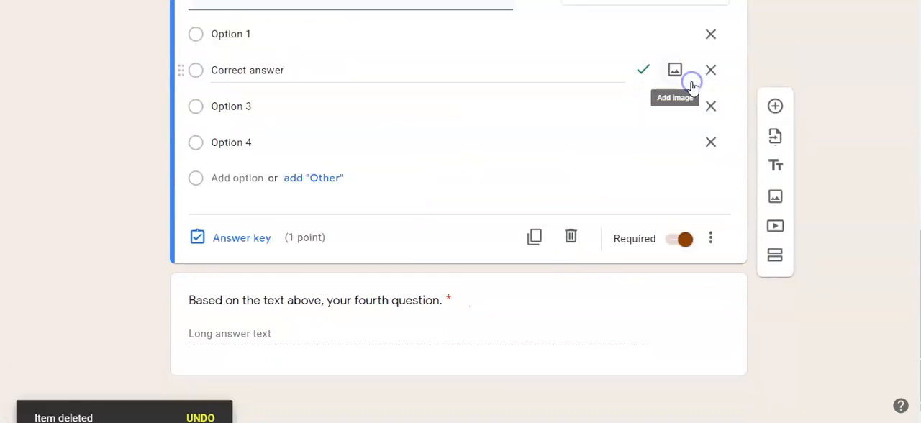
click(609, 304)
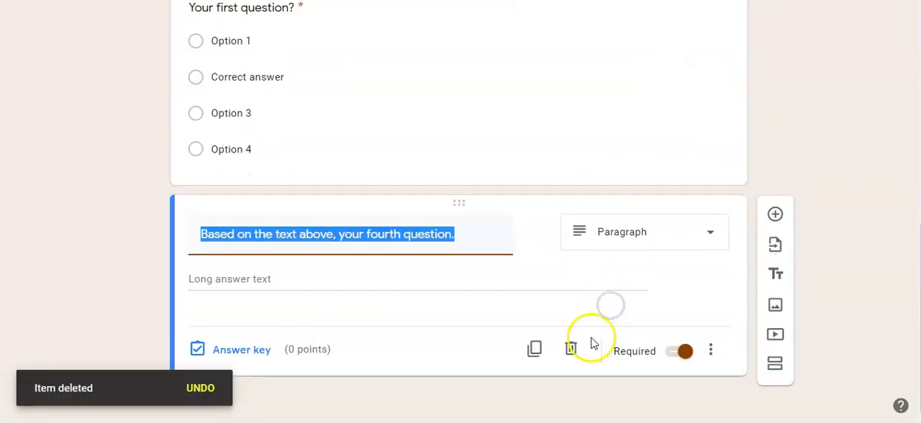
click(570, 364)
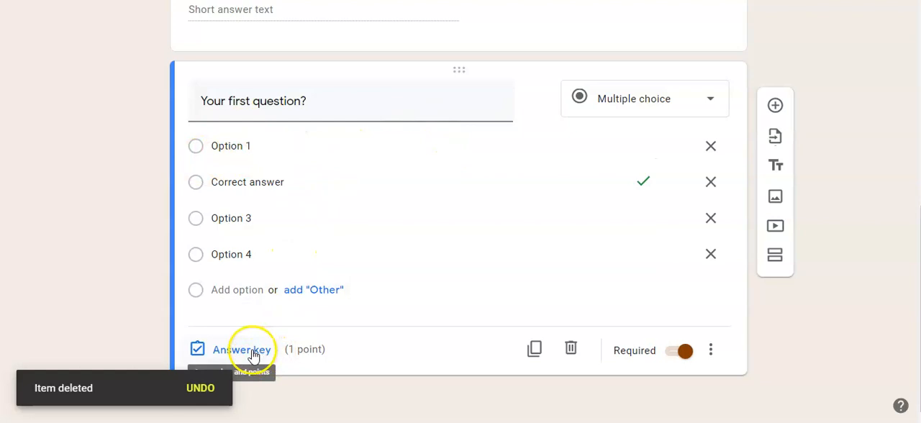
Step: Review the remaining form and the available question types, keeping the first question as Multiple choice
scroll(302, 288, up, 5)
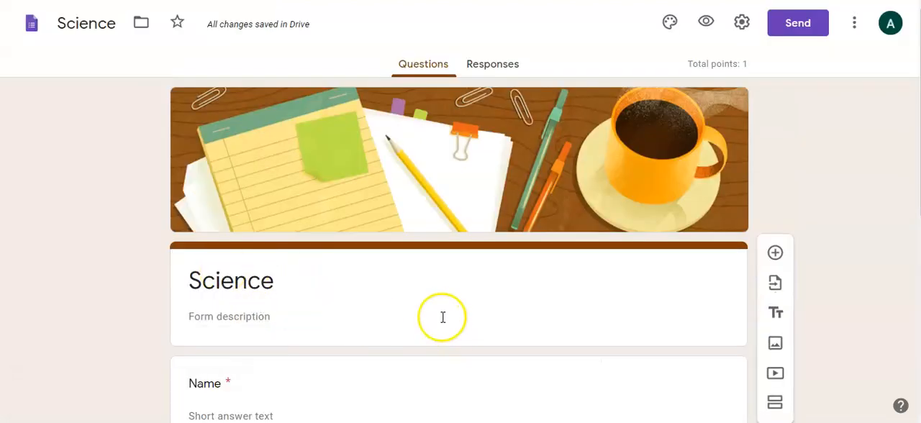
scroll(442, 319, down, 3)
scroll(442, 318, down, 2)
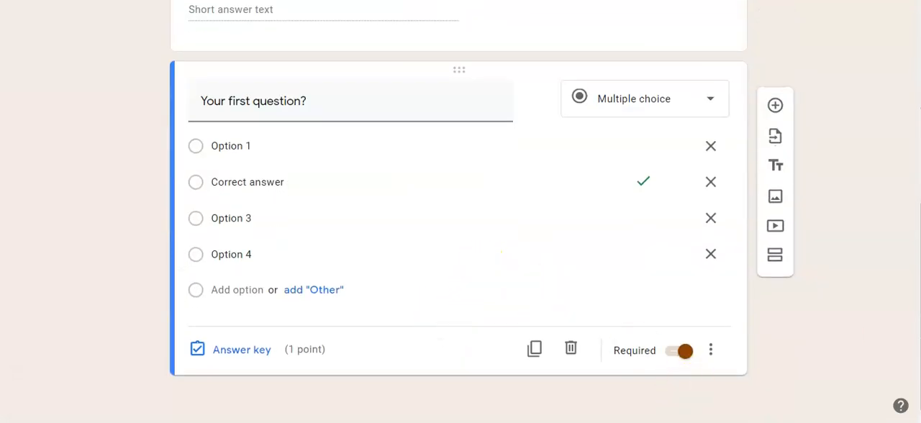
click(712, 101)
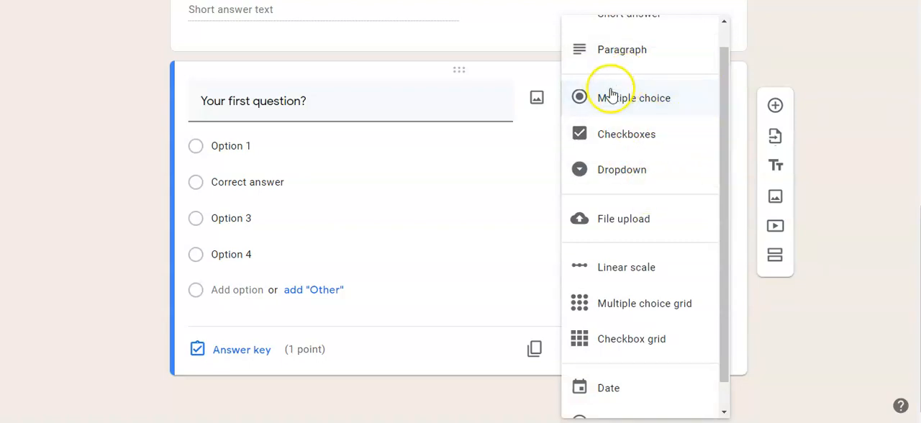
click(591, 105)
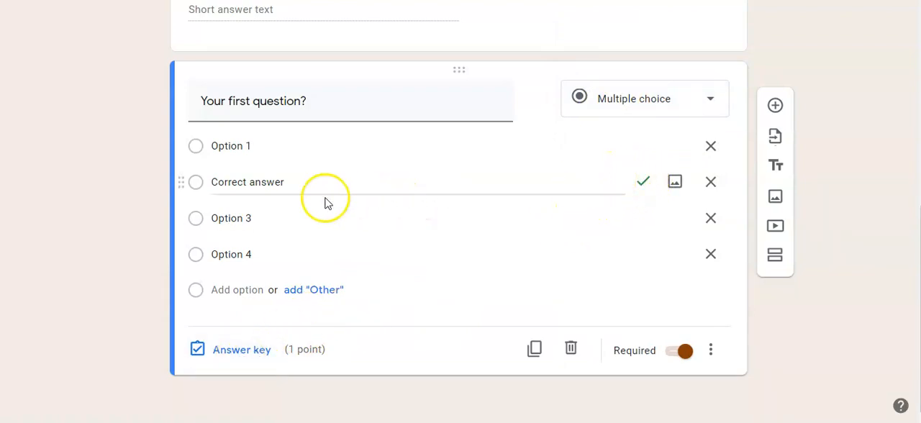
Step: Replace the first question's "Correct answer" option with "ball" and Option 3 with "bucket"
click(288, 184)
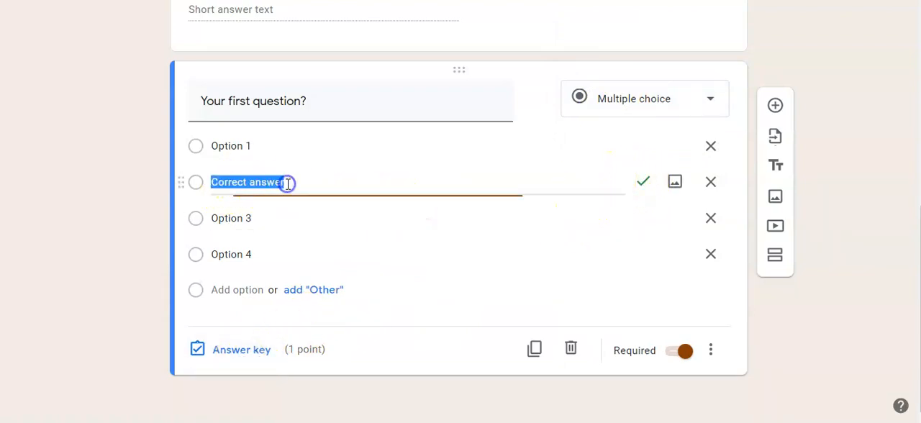
key(BackSpace)
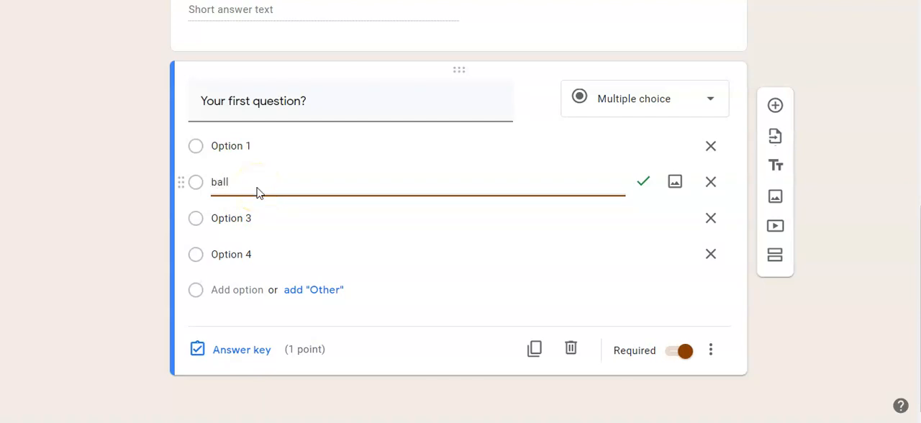
click(216, 225)
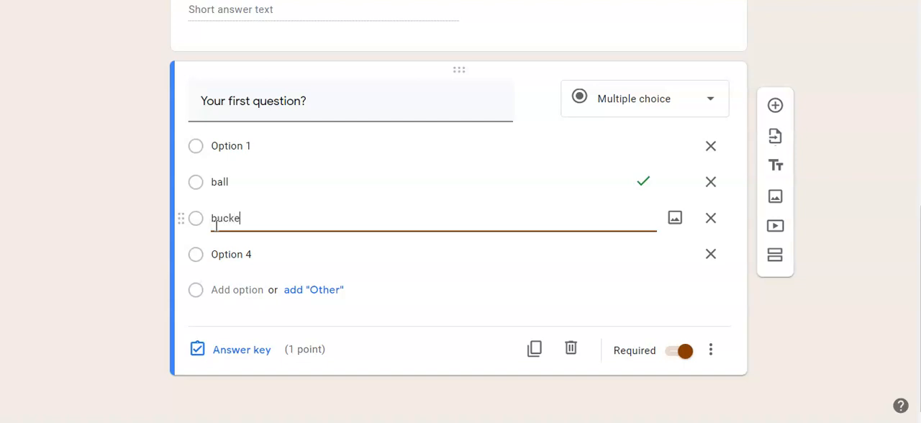
click(422, 152)
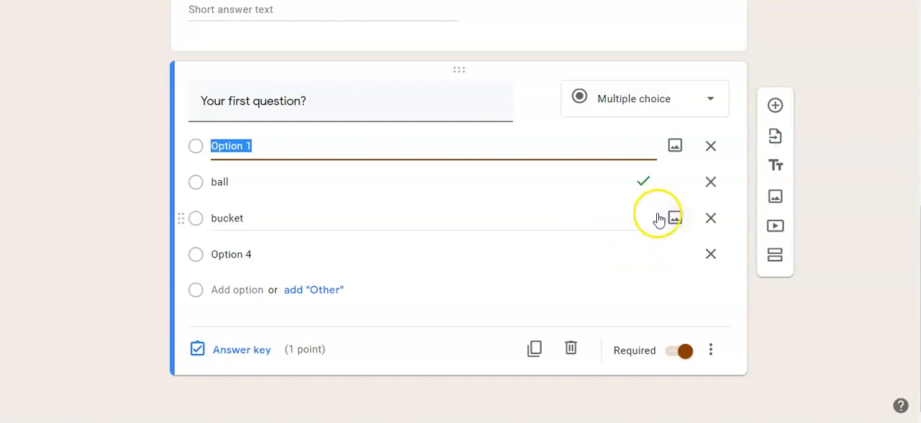
click(601, 226)
Step: In the first question's answer key, make "bucket" the only correct answer instead of "ball"
click(220, 347)
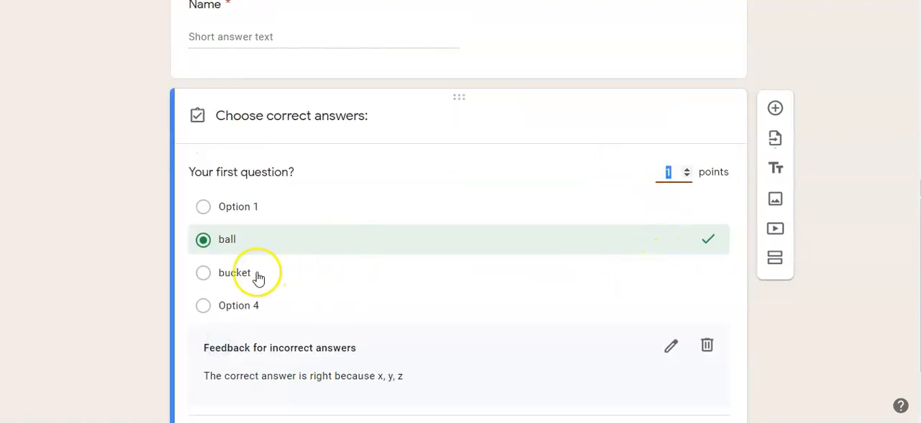
click(258, 277)
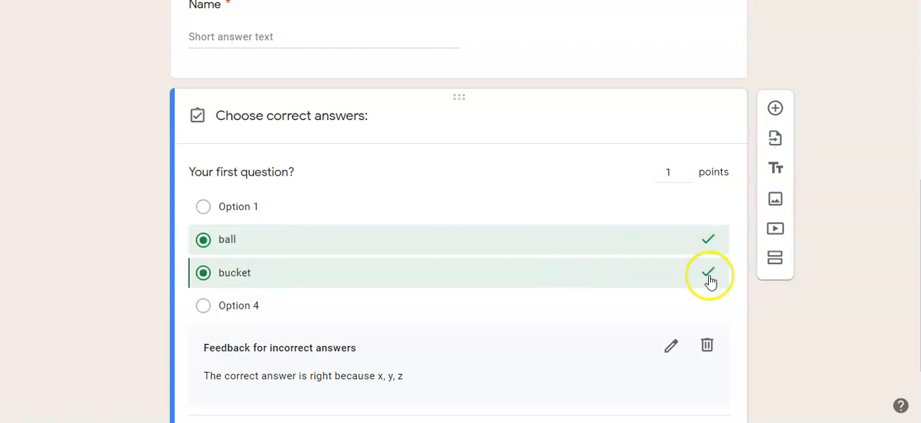
click(319, 244)
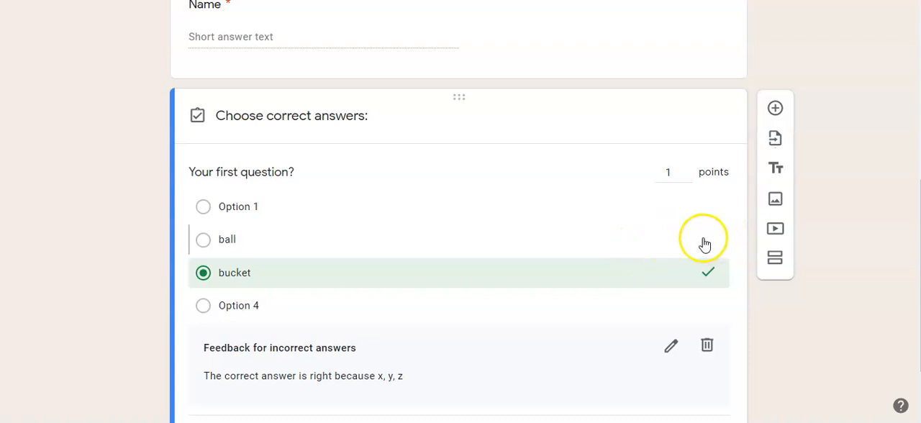
click(255, 245)
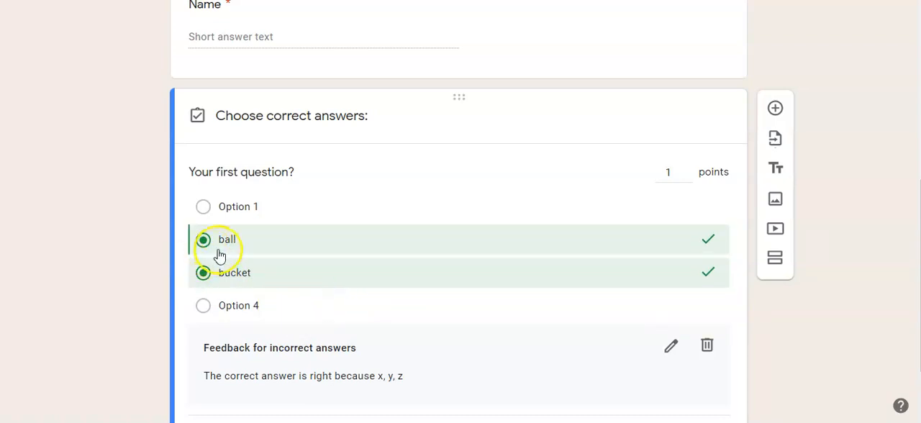
click(219, 249)
scroll(298, 267, down, 2)
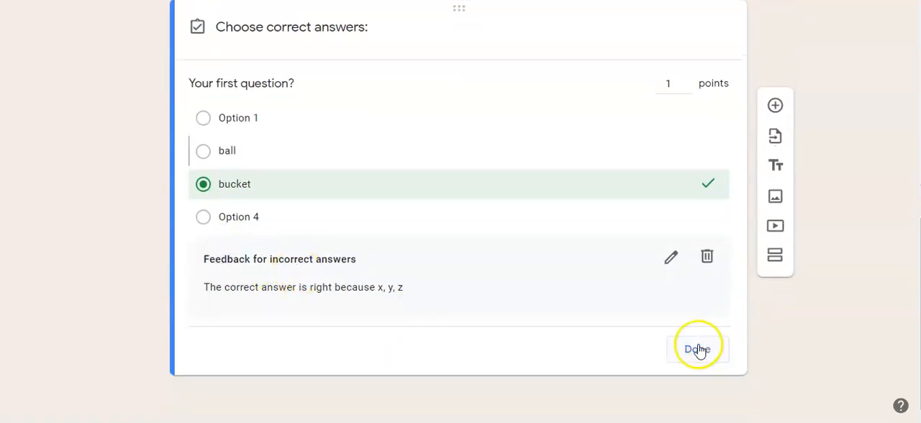
click(724, 349)
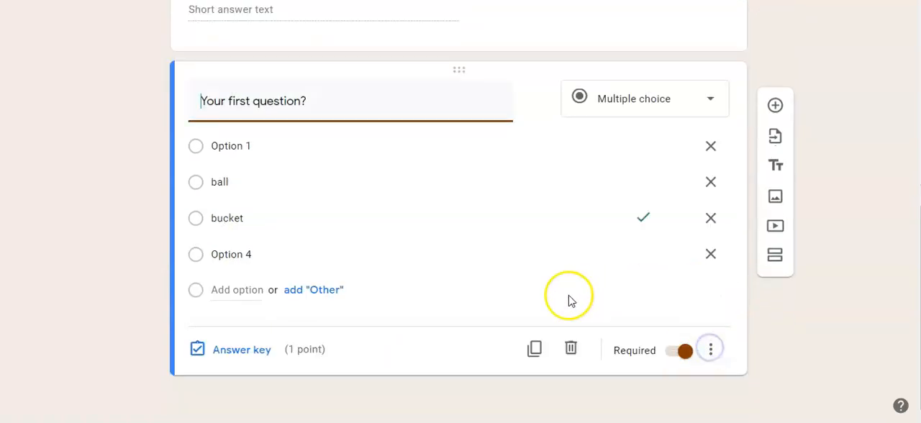
Step: Remove Option 4 from the first question, then try adding a new option and remove it again
click(712, 256)
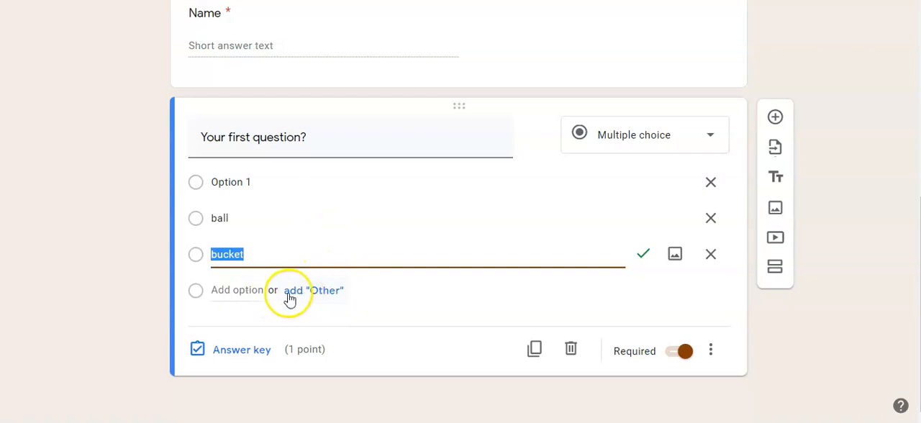
click(253, 291)
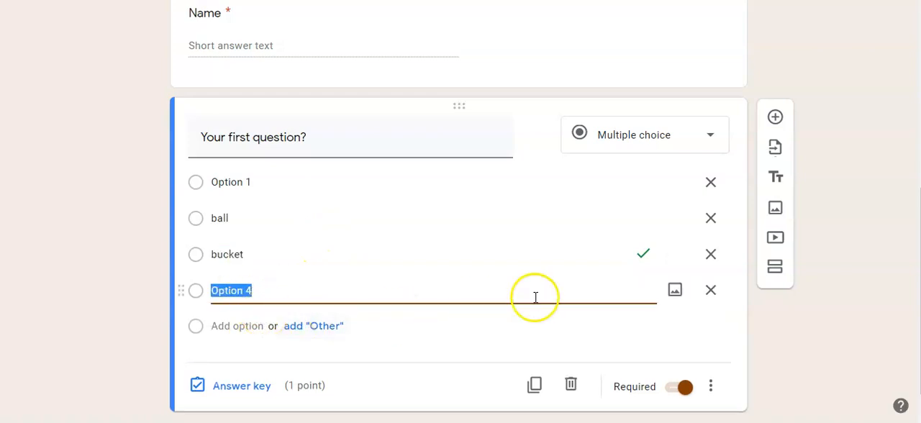
click(711, 291)
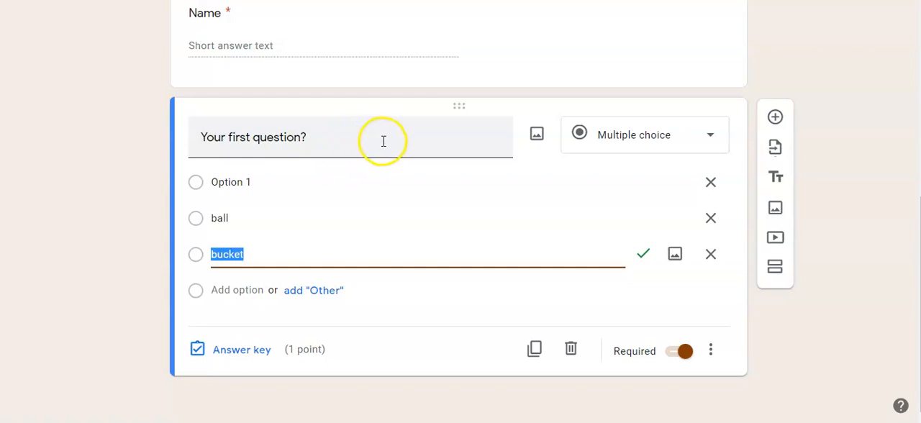
Step: Insert the hair picture, file 10 from the computer's Pictures folder, into the first question
click(304, 139)
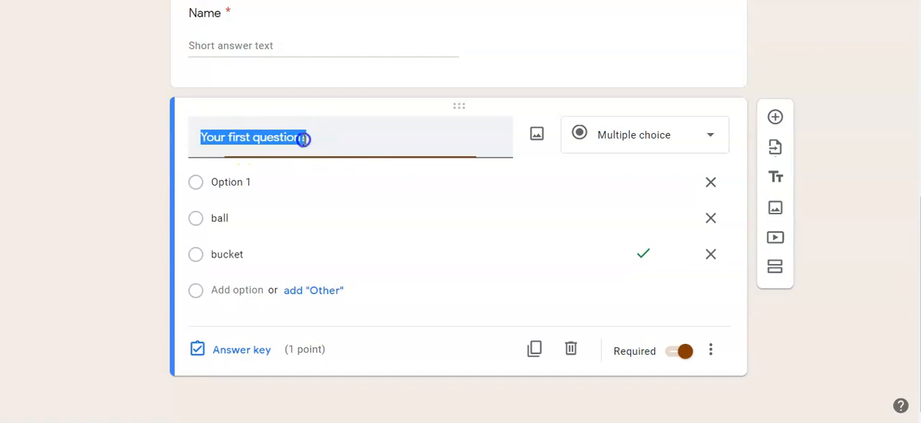
click(539, 137)
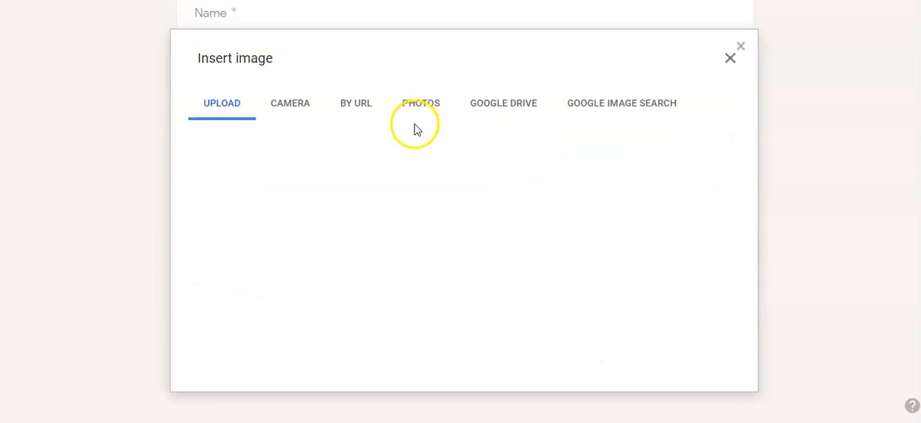
click(464, 303)
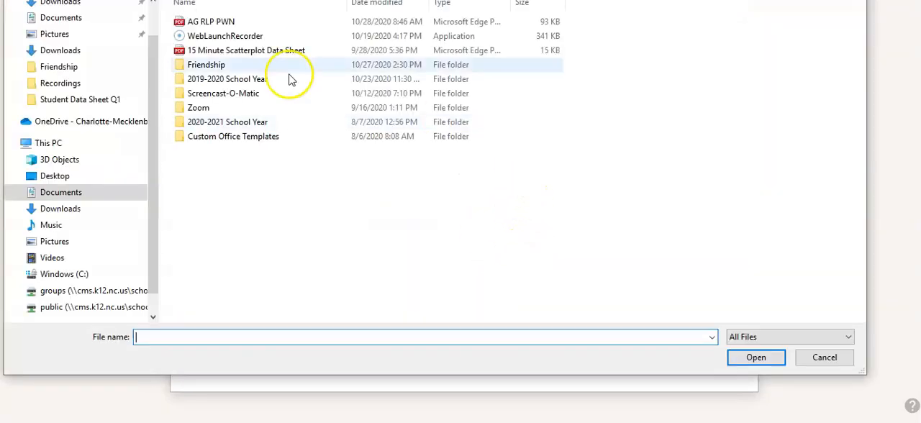
click(57, 35)
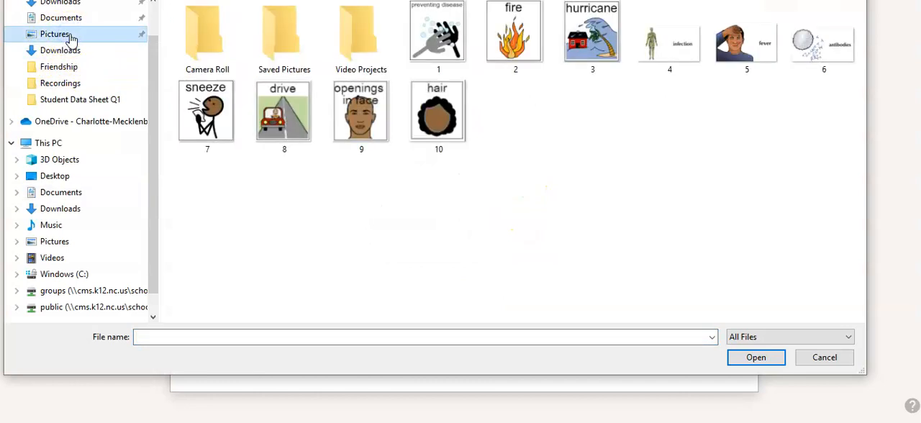
click(429, 125)
double_click(429, 125)
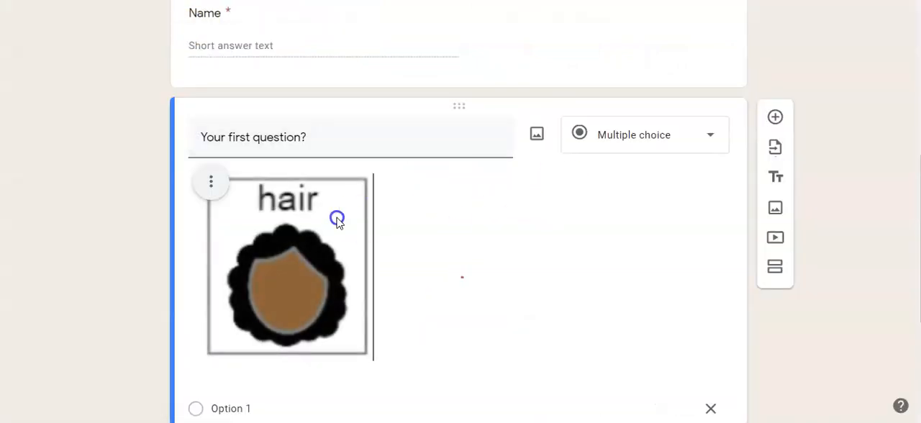
Step: Add the hurricane picture, file 3 from the Pictures folder, to Option 1 and rename that option "hurricane"
scroll(337, 218, down, 2)
scroll(352, 168, up, 1)
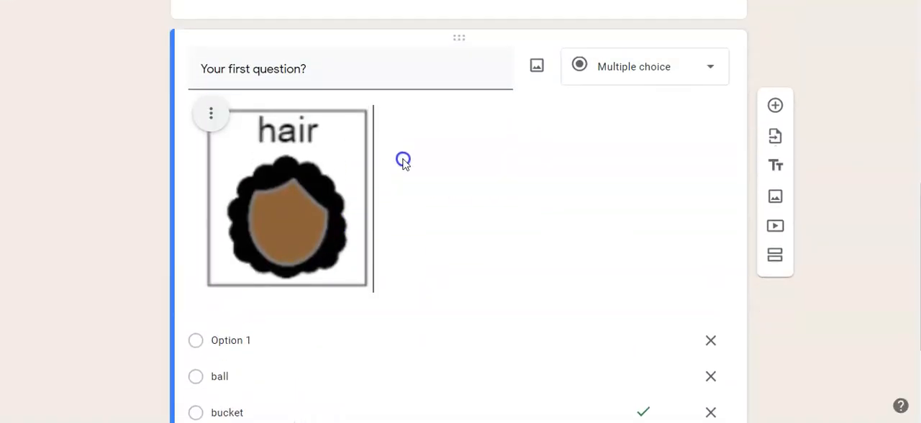
scroll(437, 159, down, 3)
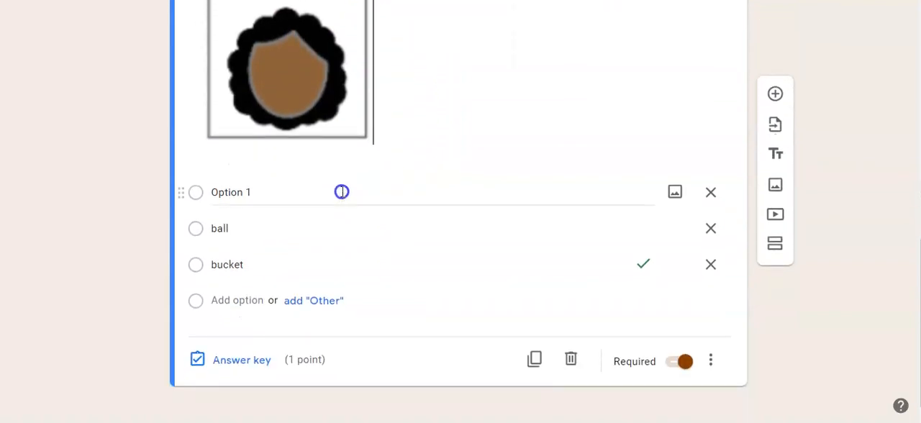
click(676, 185)
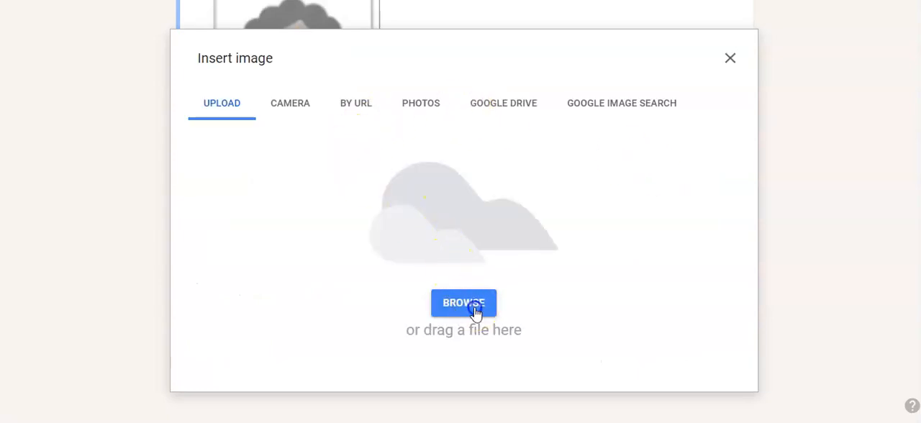
click(474, 306)
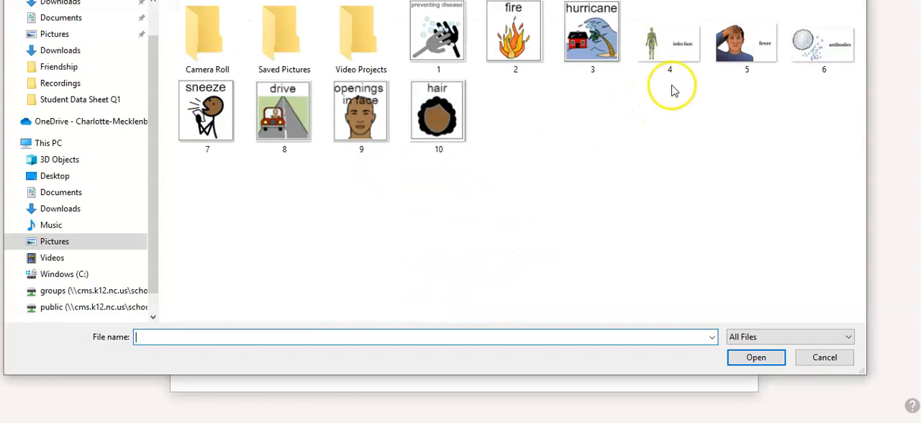
double_click(592, 36)
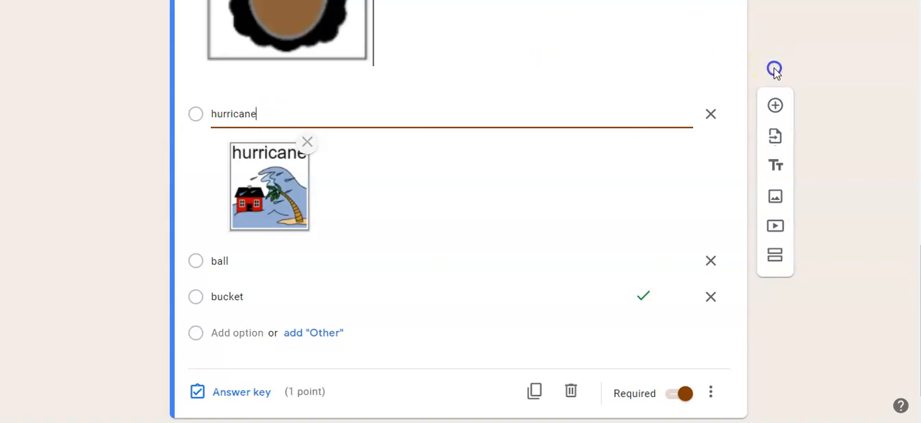
click(807, 98)
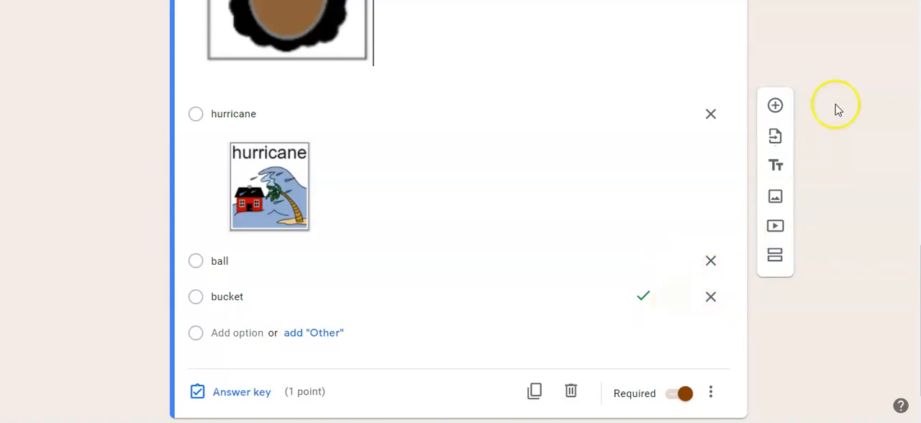
Step: Replace the first question's text with "What is today's weather?"
scroll(828, 101, up, 3)
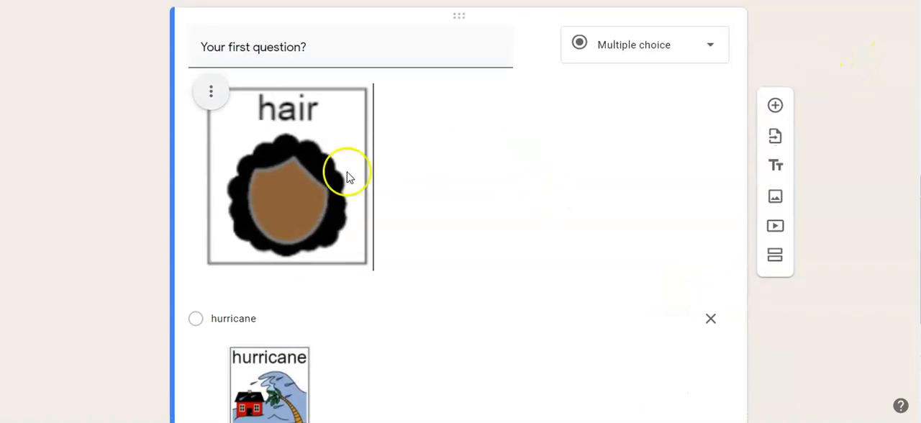
click(314, 52)
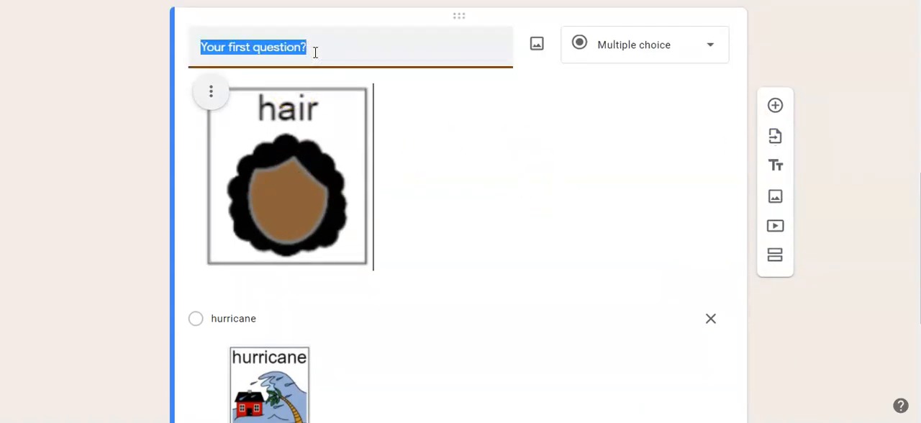
text(What is today's weather?)
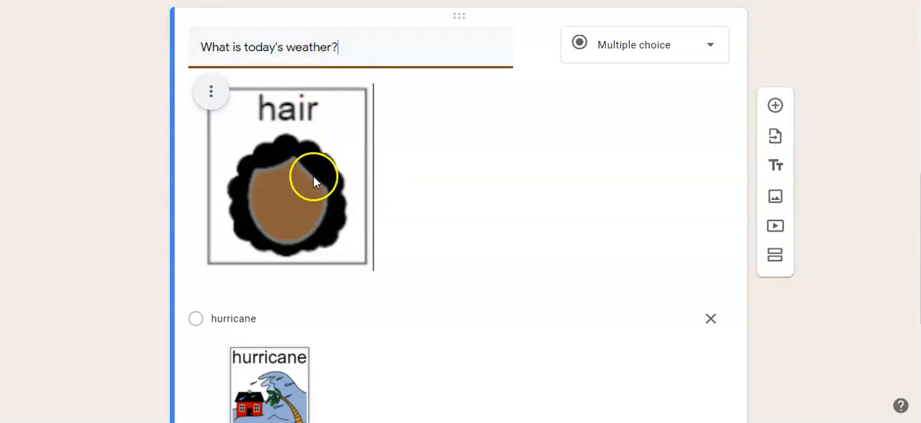
Step: Review the "What is today's weather?" question with its pictures and options, and duplicate it
scroll(313, 180, down, 1)
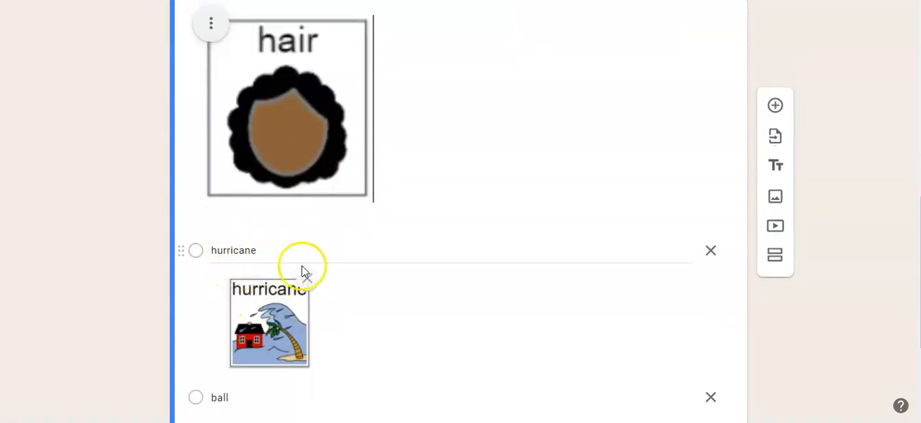
scroll(385, 159, up, 1)
scroll(381, 180, down, 3)
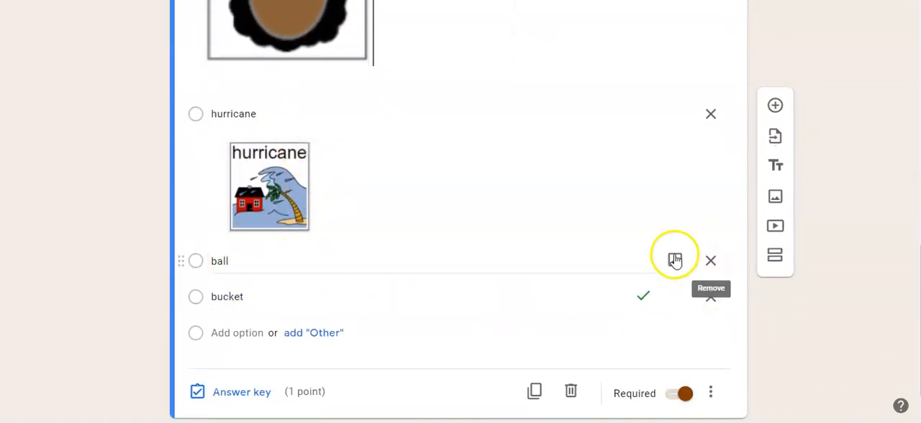
scroll(324, 223, up, 2)
scroll(312, 108, up, 1)
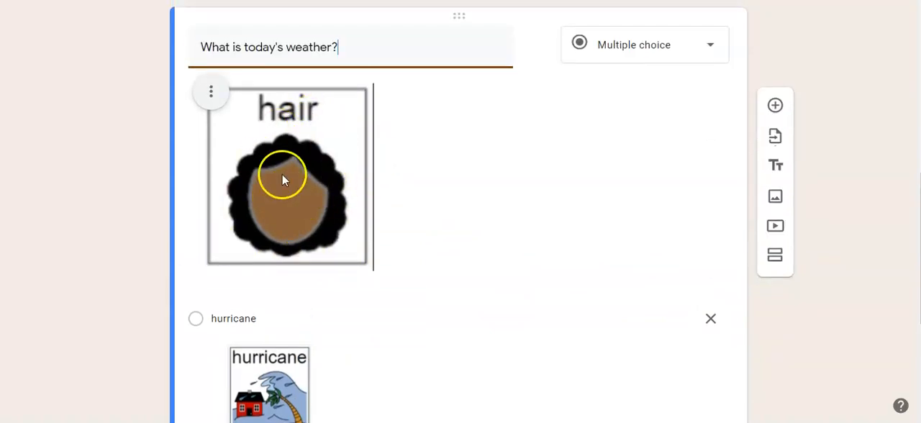
scroll(269, 209, down, 2)
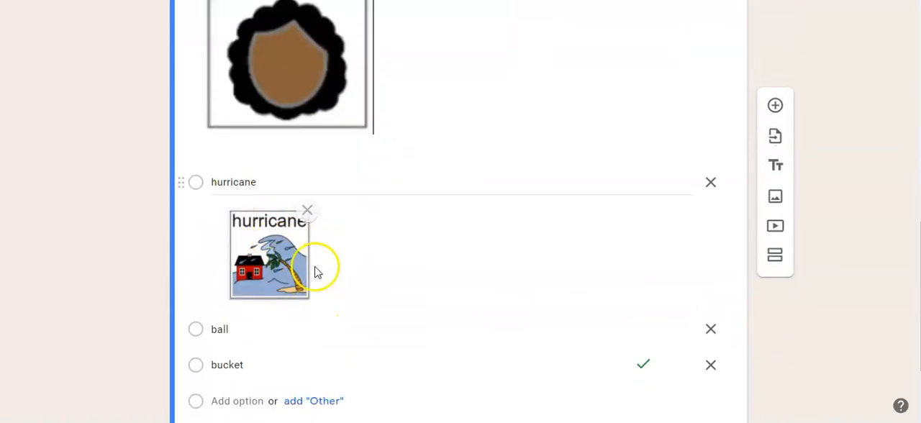
scroll(318, 319, down, 2)
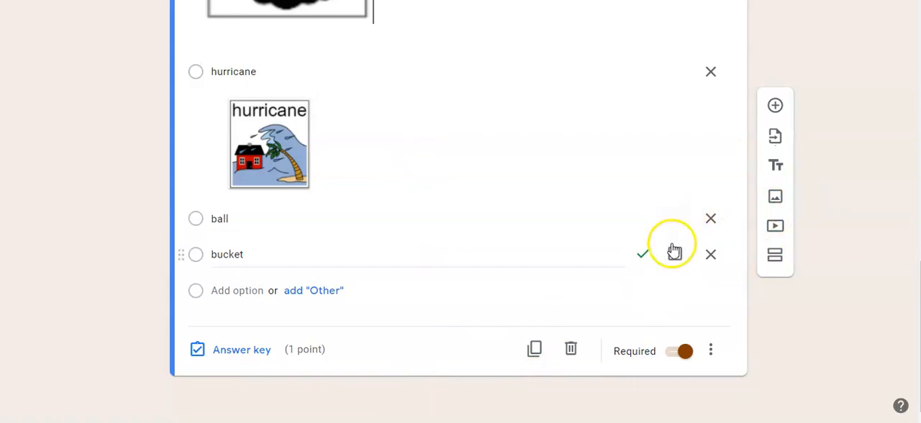
click(535, 353)
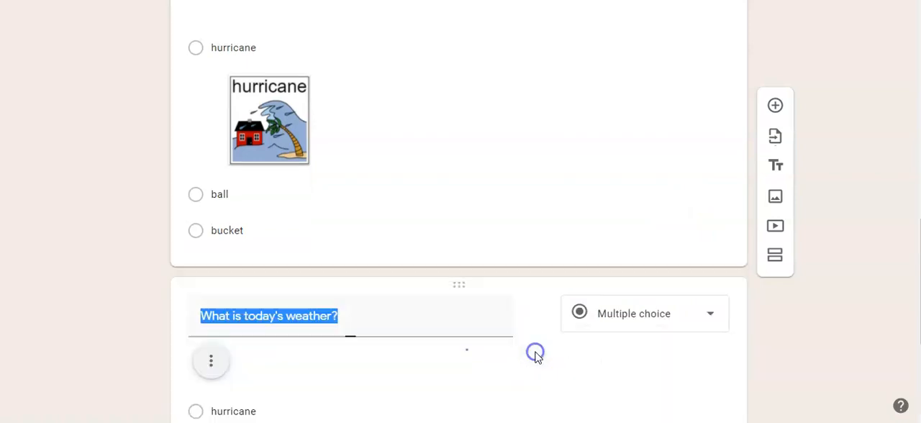
Step: Clear the duplicated question's text and remove both the hurricane option's picture and the hair picture from it
scroll(329, 371, down, 6)
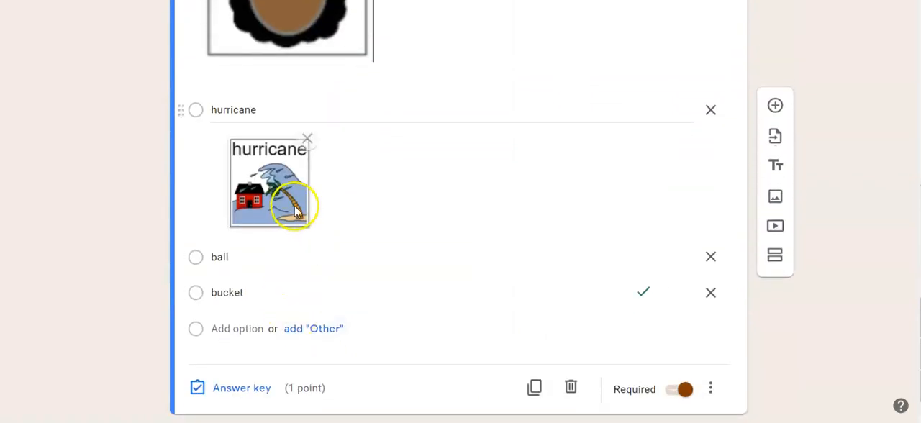
click(307, 138)
scroll(308, 217, up, 1)
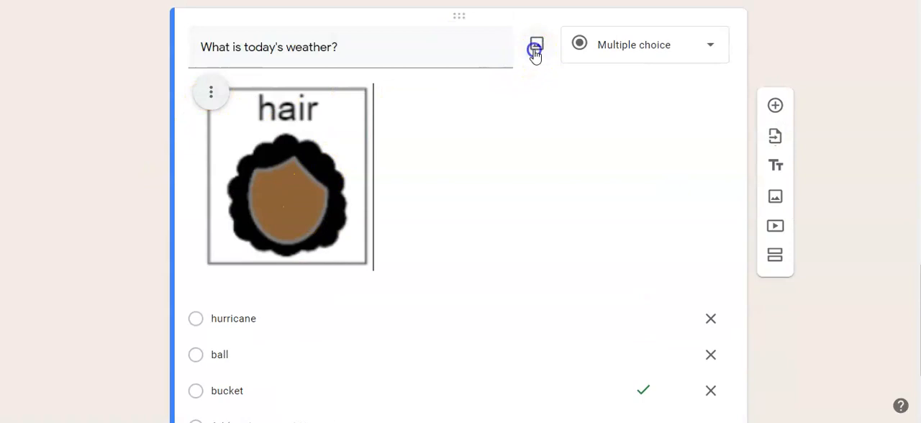
click(535, 50)
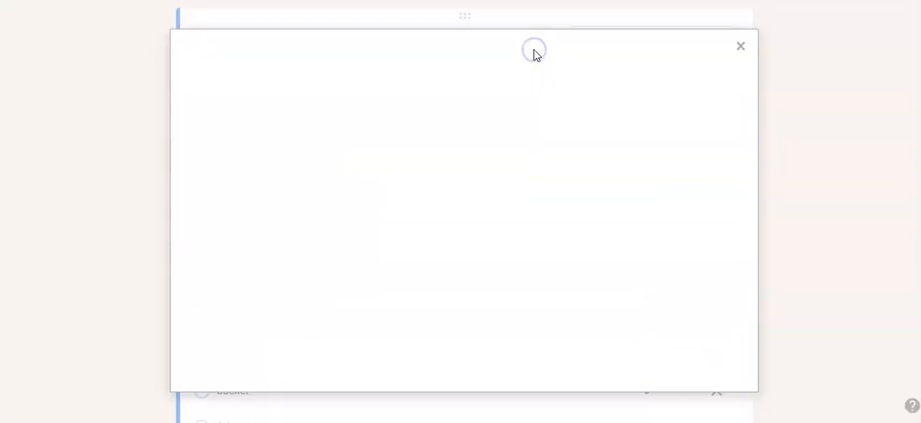
click(734, 62)
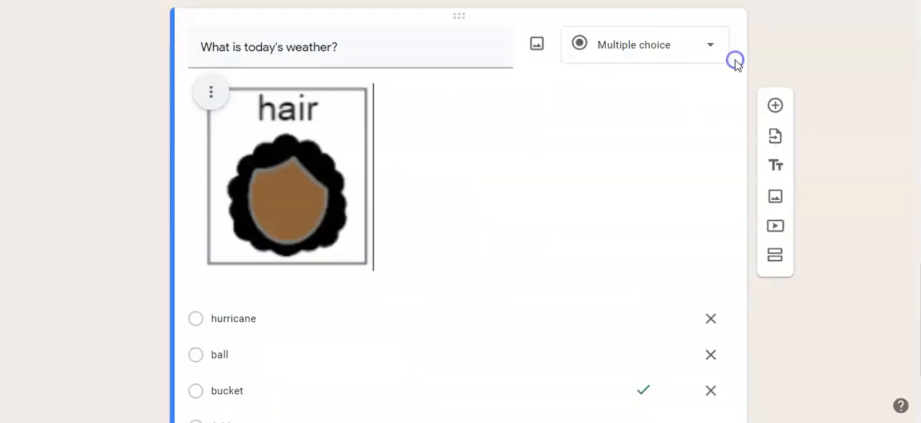
click(372, 55)
key(BackSpace)
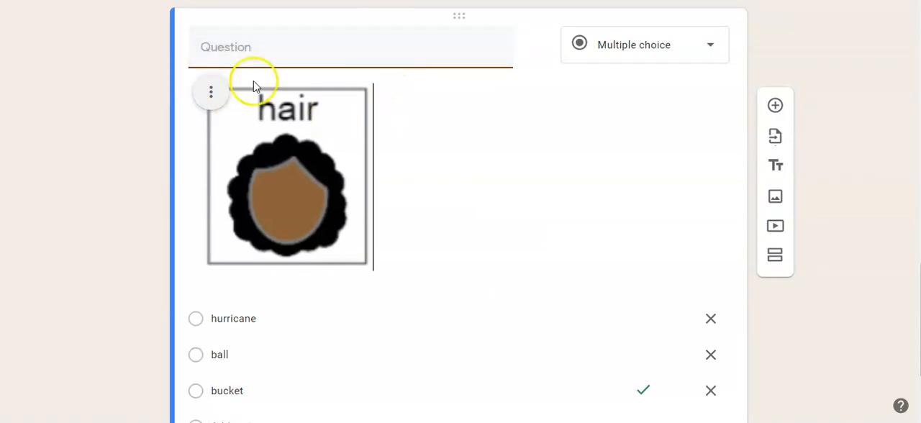
click(207, 93)
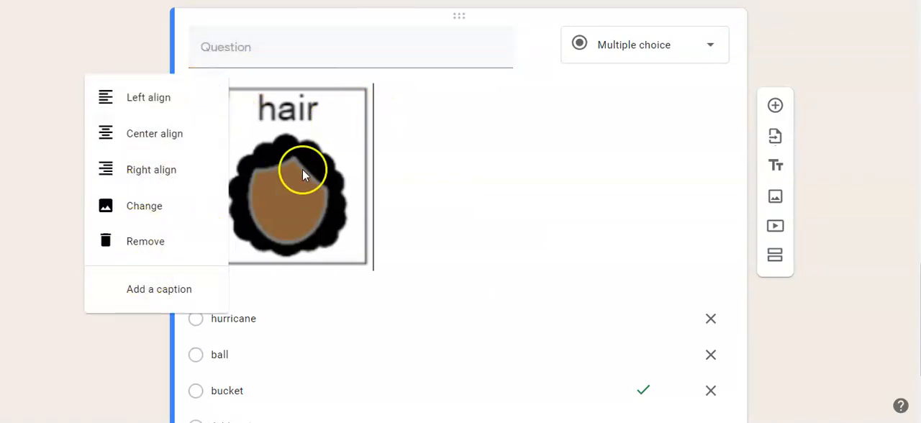
click(160, 245)
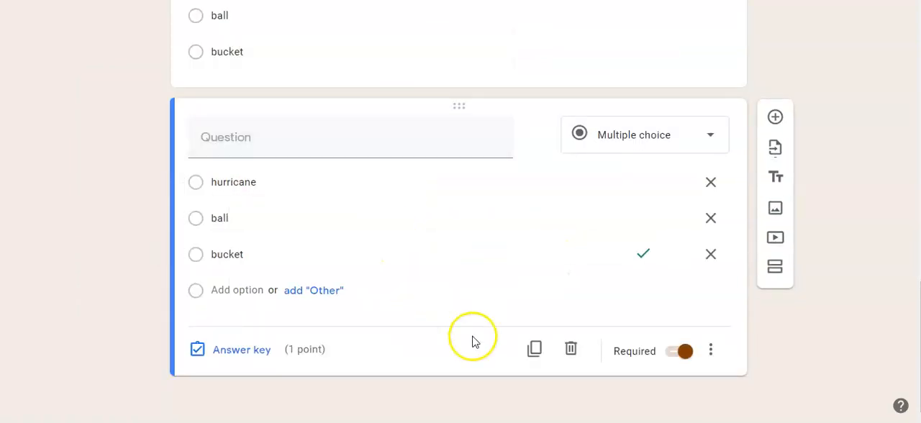
Step: Duplicate the question with the cleared text and check the copy's answer key, points and feedback
click(537, 349)
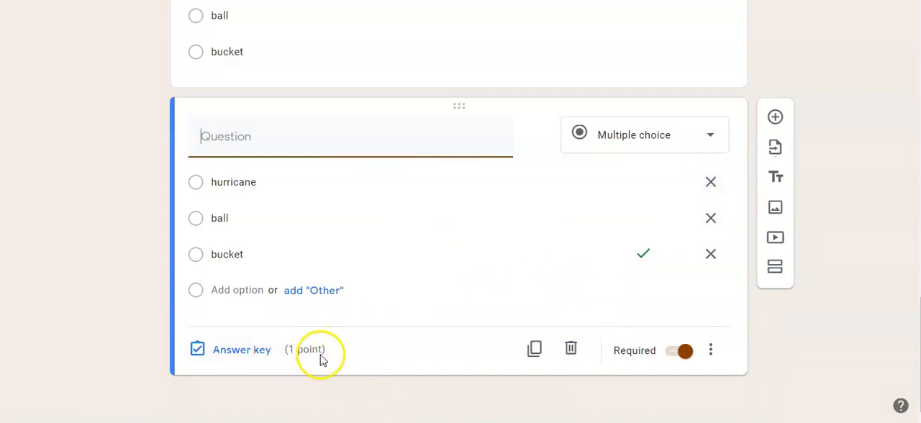
click(234, 353)
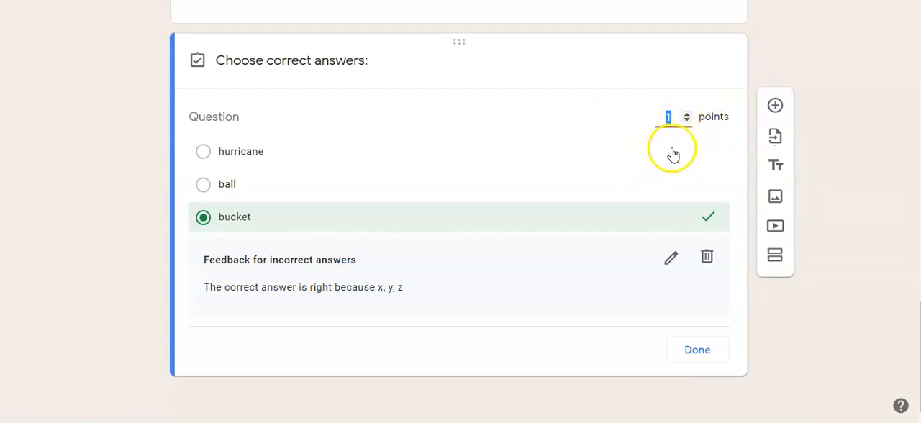
click(699, 358)
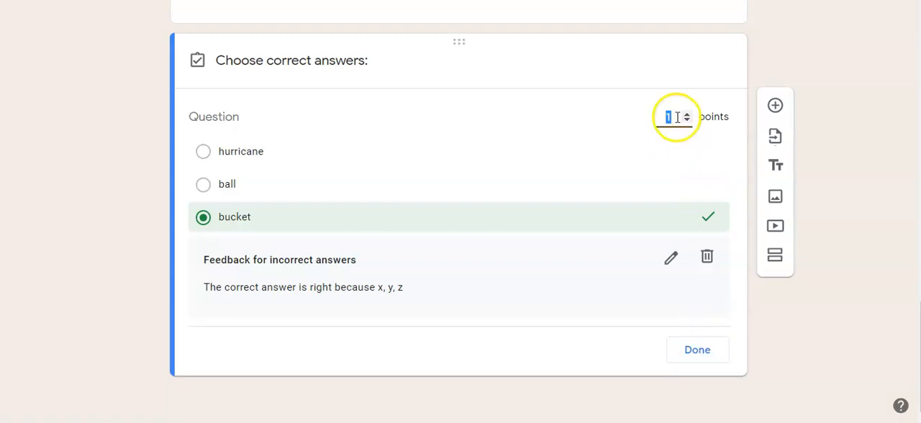
click(694, 358)
Step: Turn the new question's Required setting off and back on
click(685, 353)
click(686, 353)
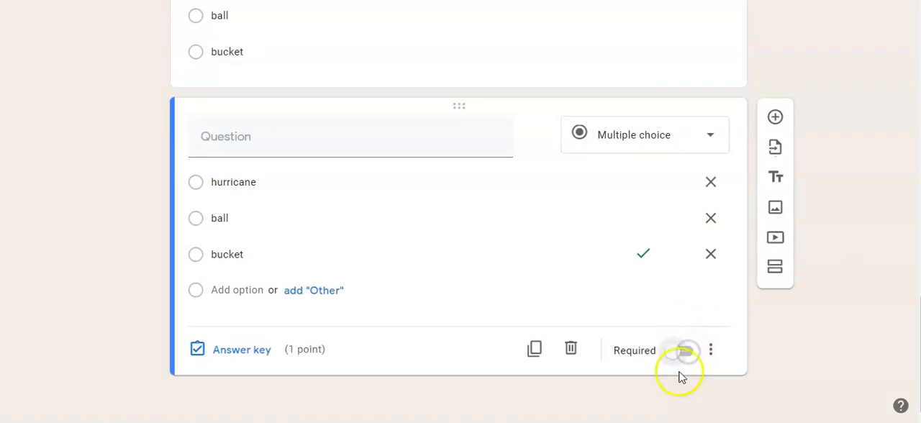
click(676, 356)
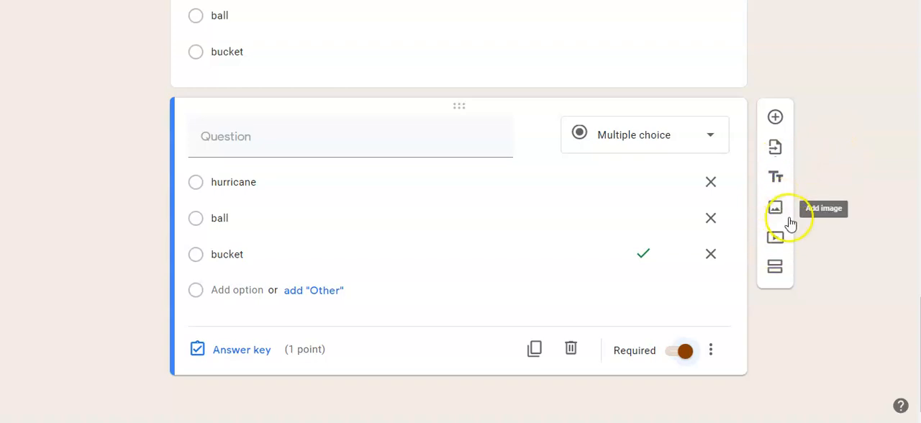
Step: Generate a shortened link for sending the Science form, copy it and leave the sending options
scroll(638, 226, up, 10)
scroll(599, 317, up, 3)
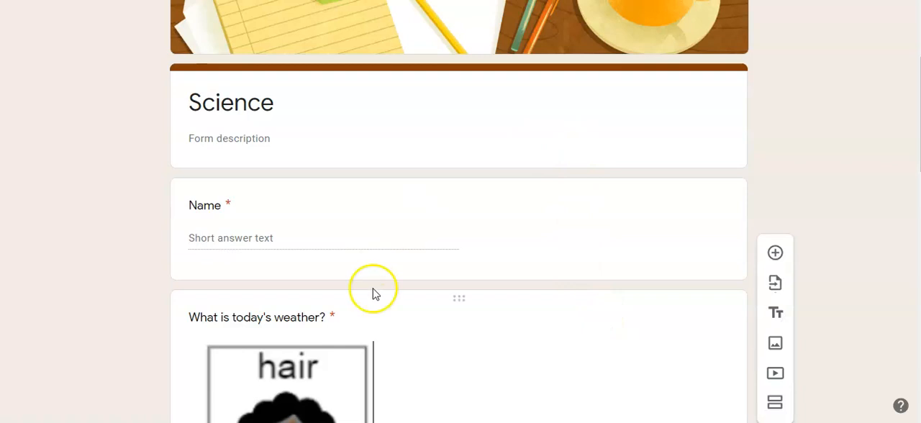
scroll(483, 222, up, 3)
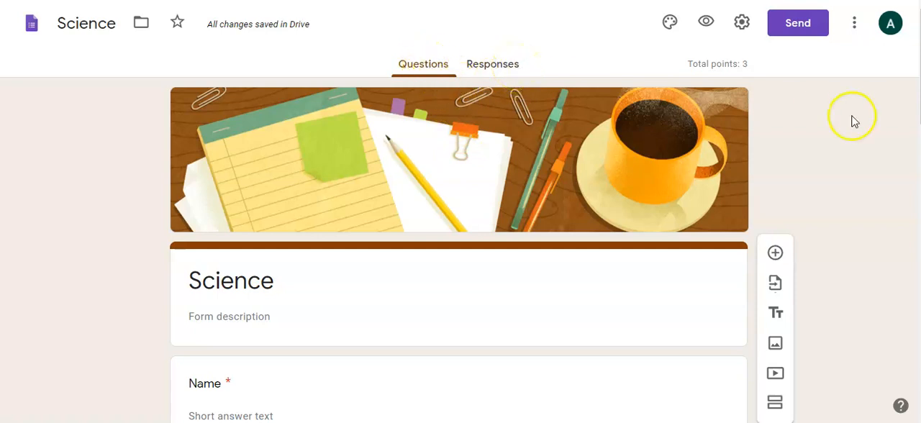
click(794, 28)
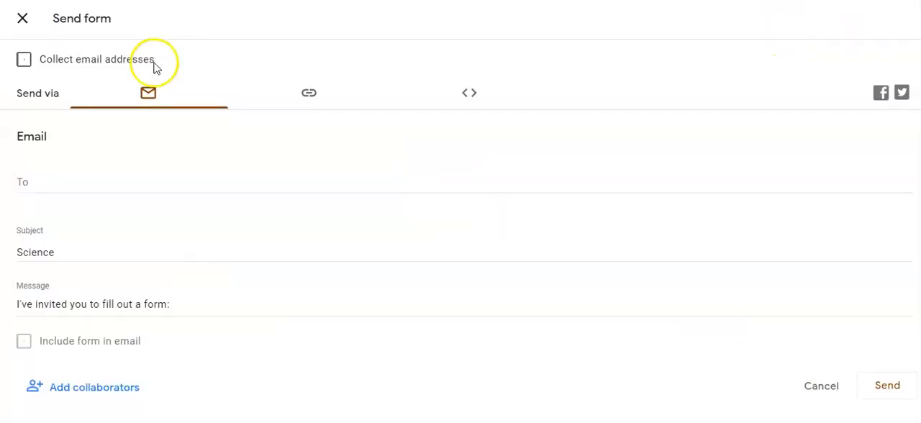
click(304, 96)
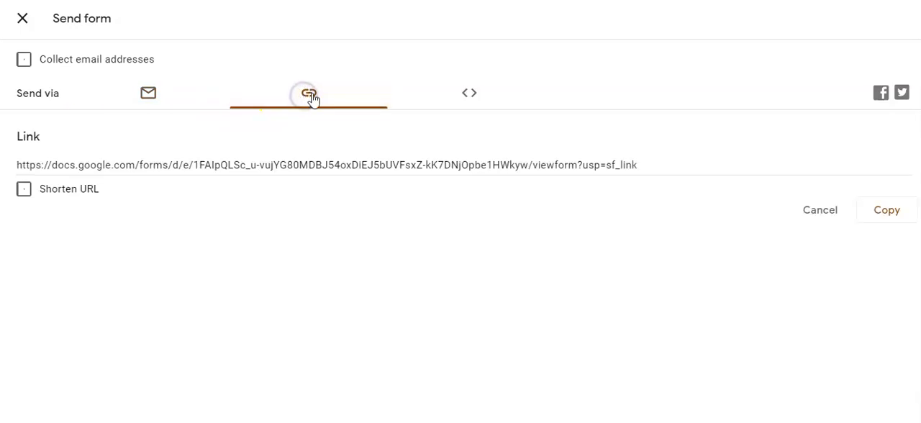
click(21, 198)
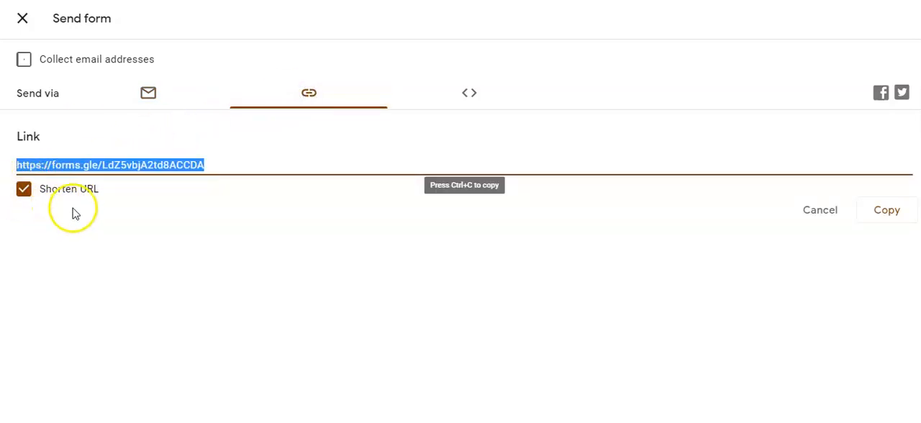
click(883, 219)
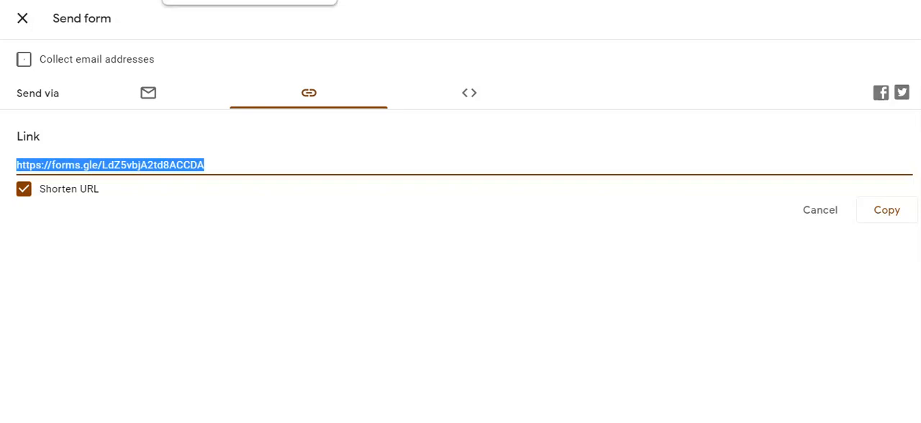
click(22, 18)
Step: Set the form's response destination to a new spreadsheet named "Science (Responses)" and create it
click(468, 66)
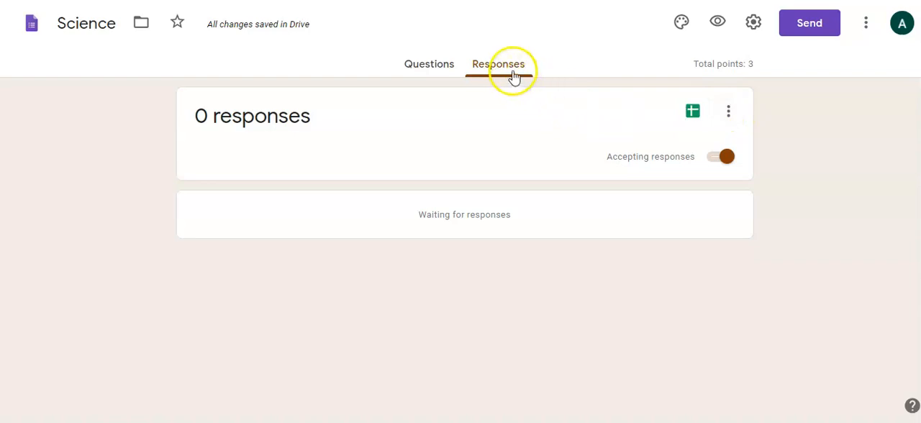
click(727, 113)
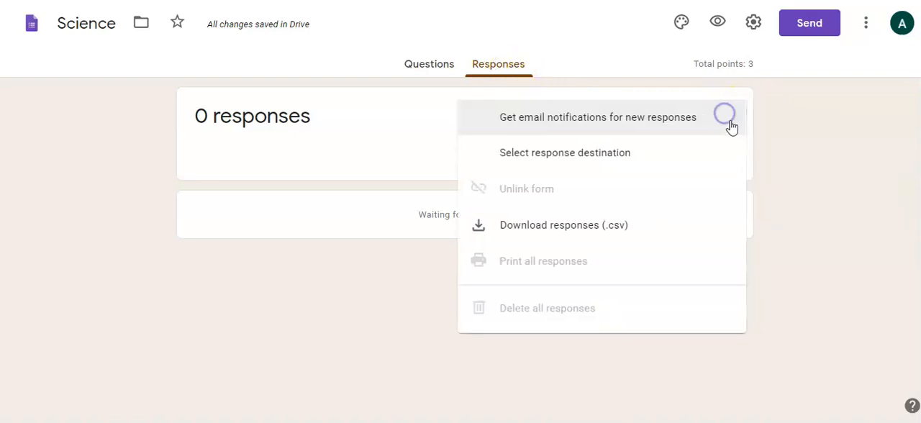
click(555, 152)
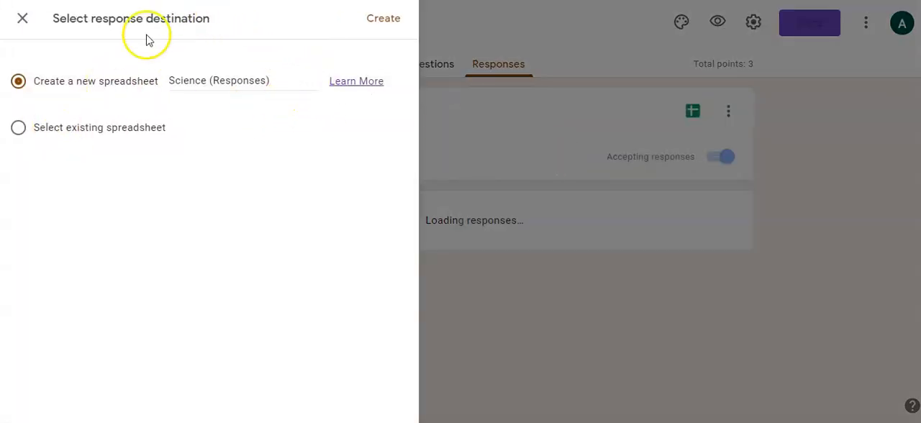
click(385, 22)
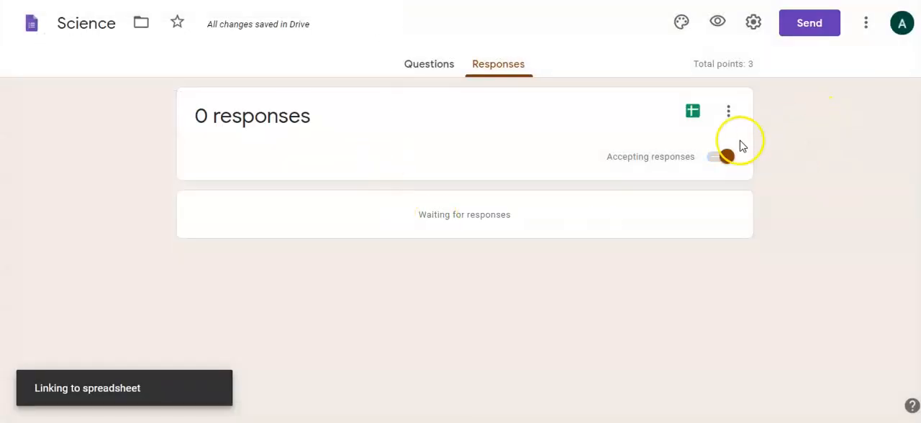
Step: Switch to Google Sheets by opening the form's linked "Science (Responses)" spreadsheet
click(728, 111)
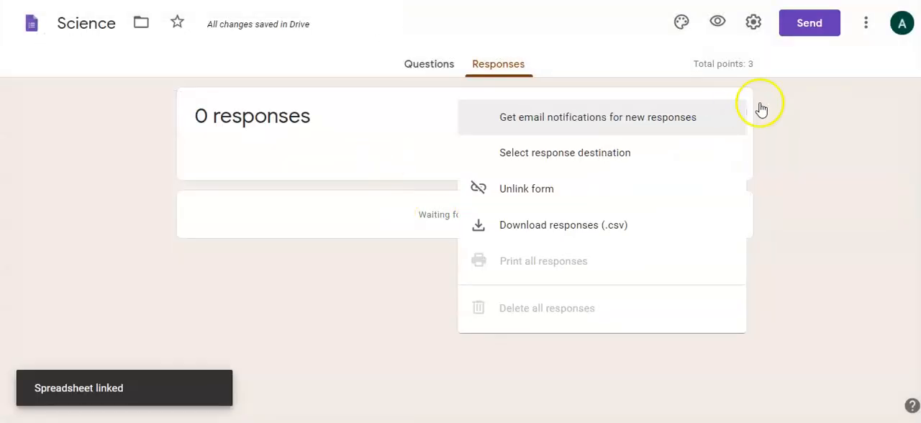
click(571, 157)
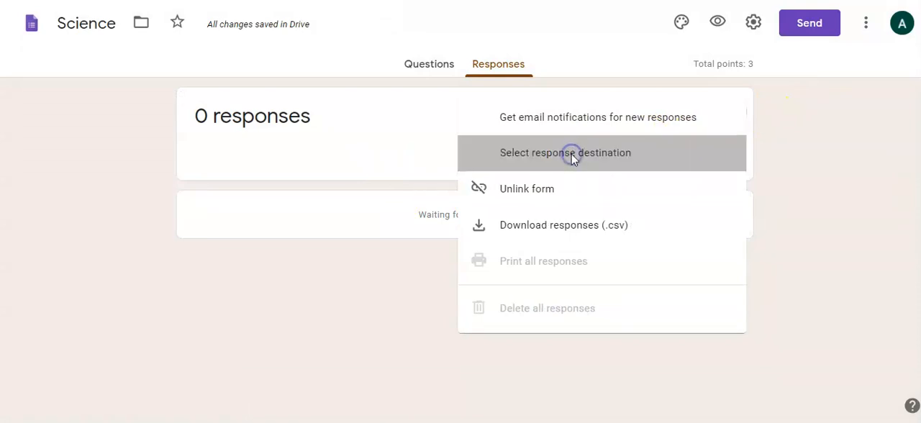
click(269, 65)
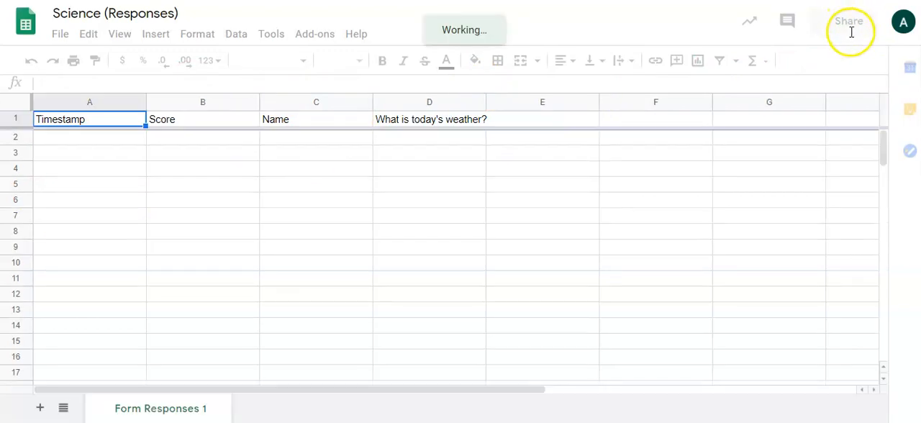
Step: Set the response spreadsheet's link access to Charlotte Mecklenburg Schools, copy the sharing link and finish sharing
click(839, 23)
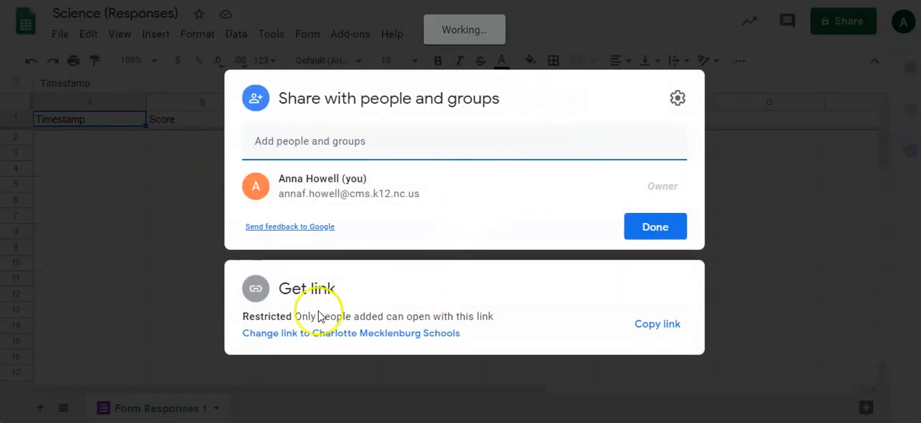
click(353, 316)
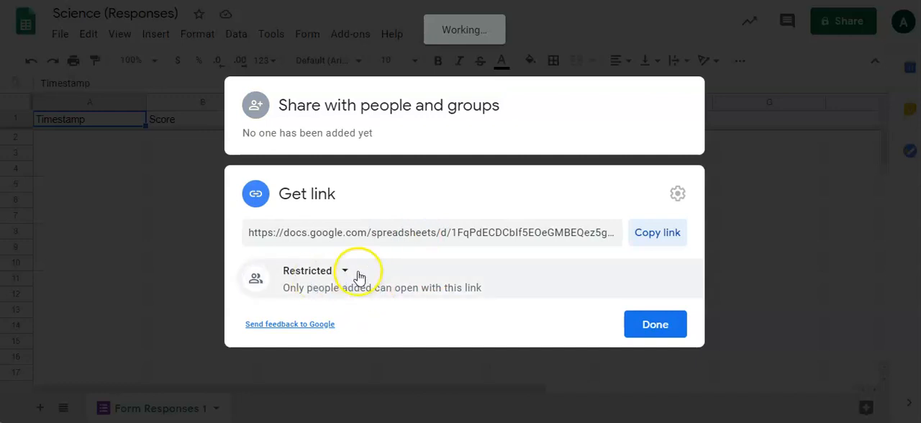
click(345, 270)
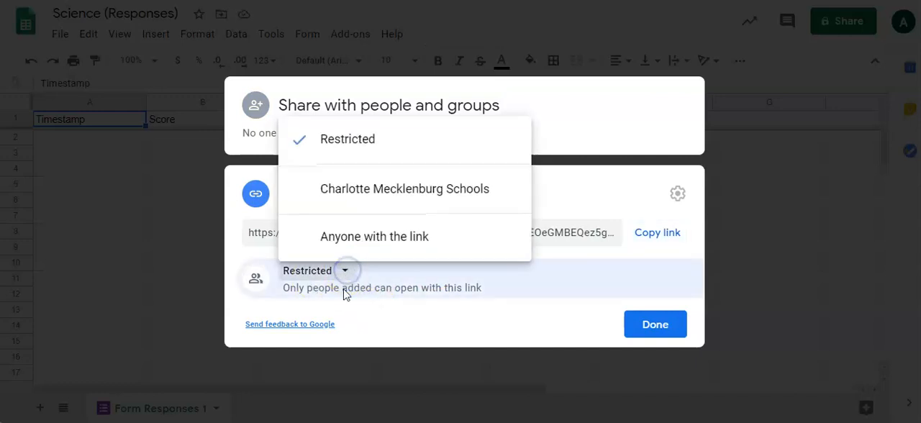
click(379, 191)
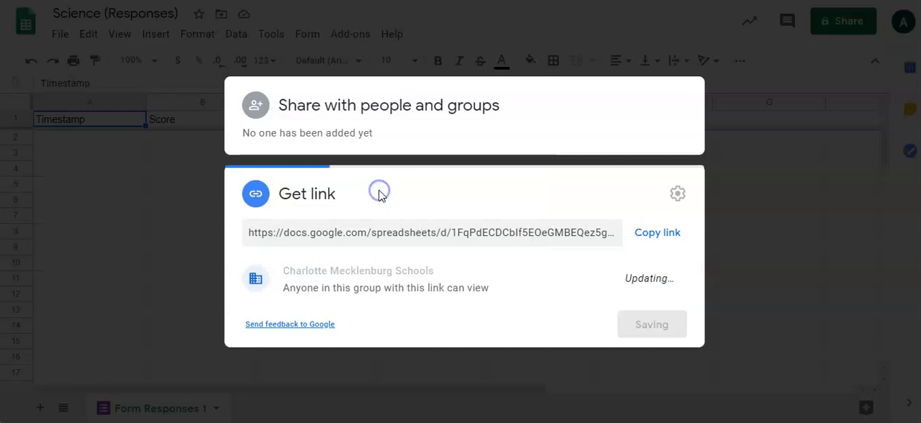
click(418, 269)
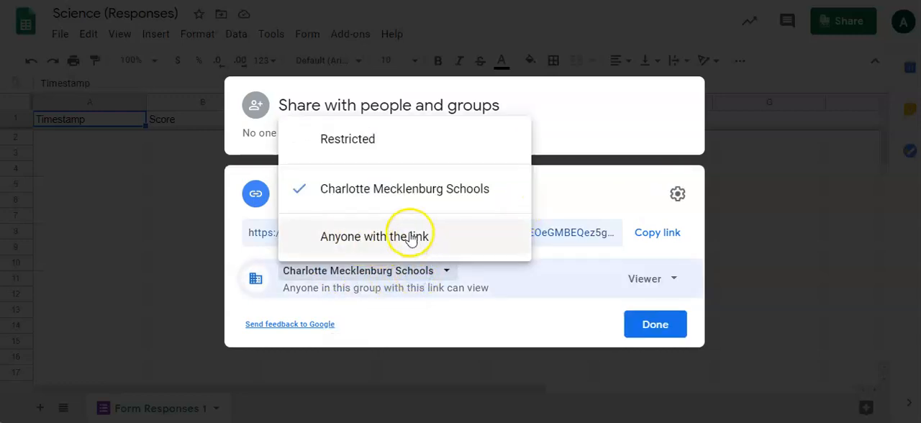
click(530, 327)
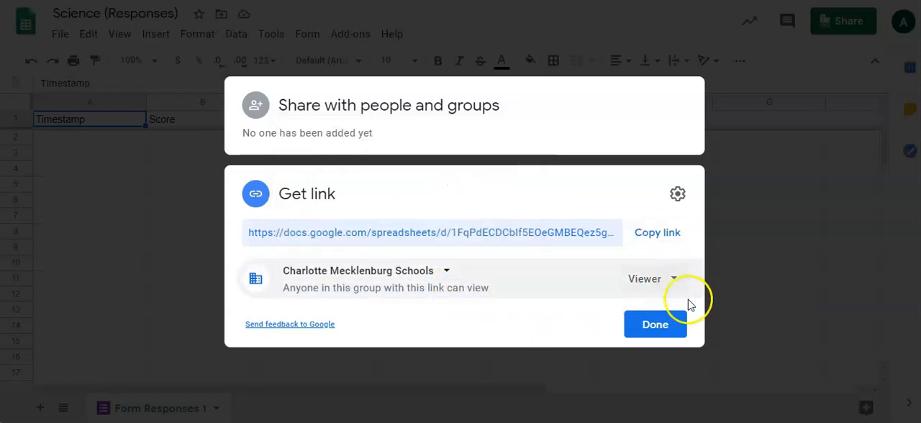
click(657, 238)
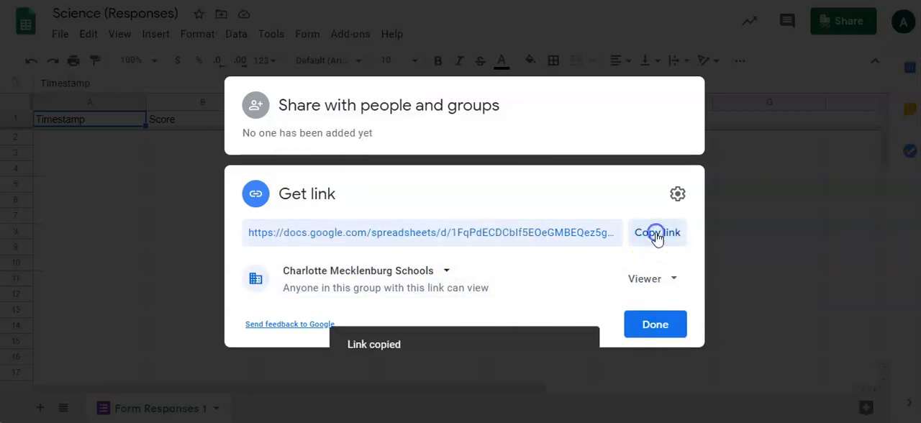
click(667, 325)
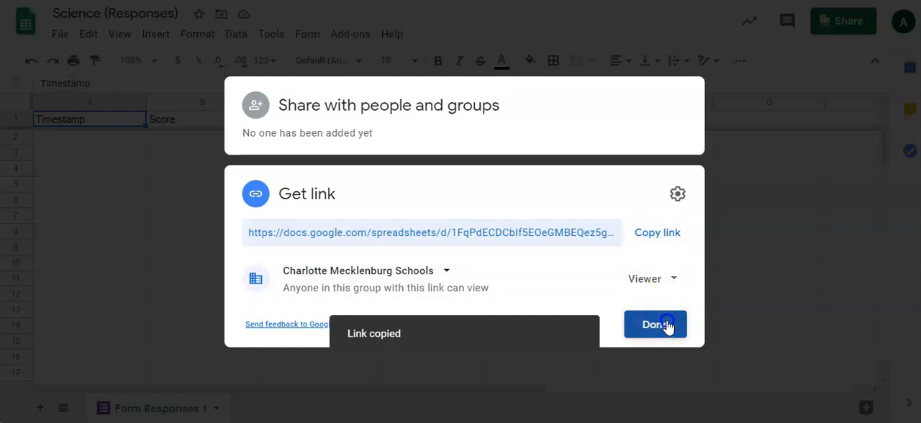